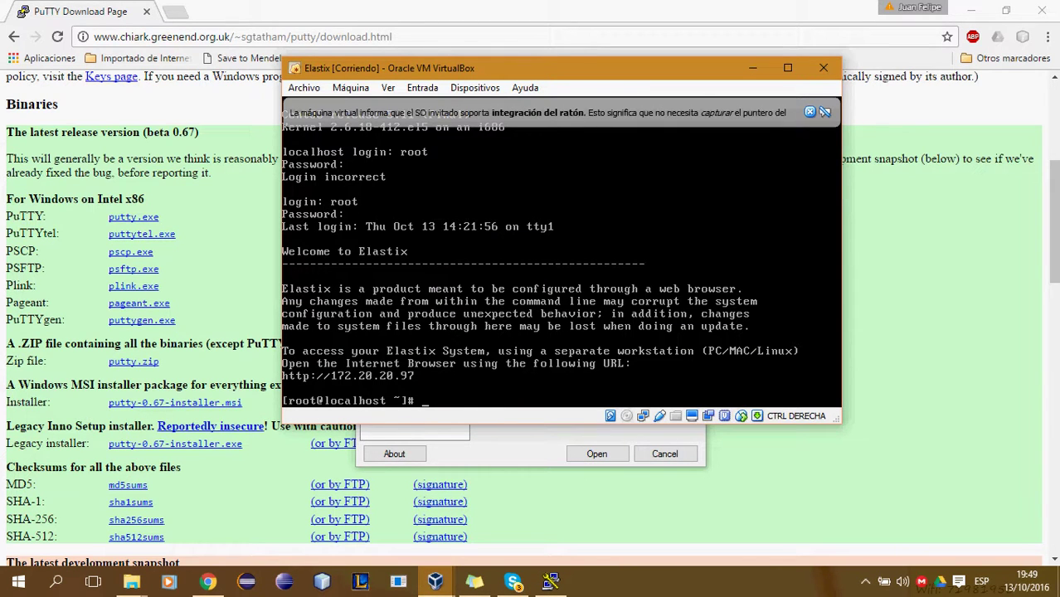
# Bring the PuTTY configuration window forward beside the root-logged-in Elastix VM console.
pyautogui.click(520, 427)
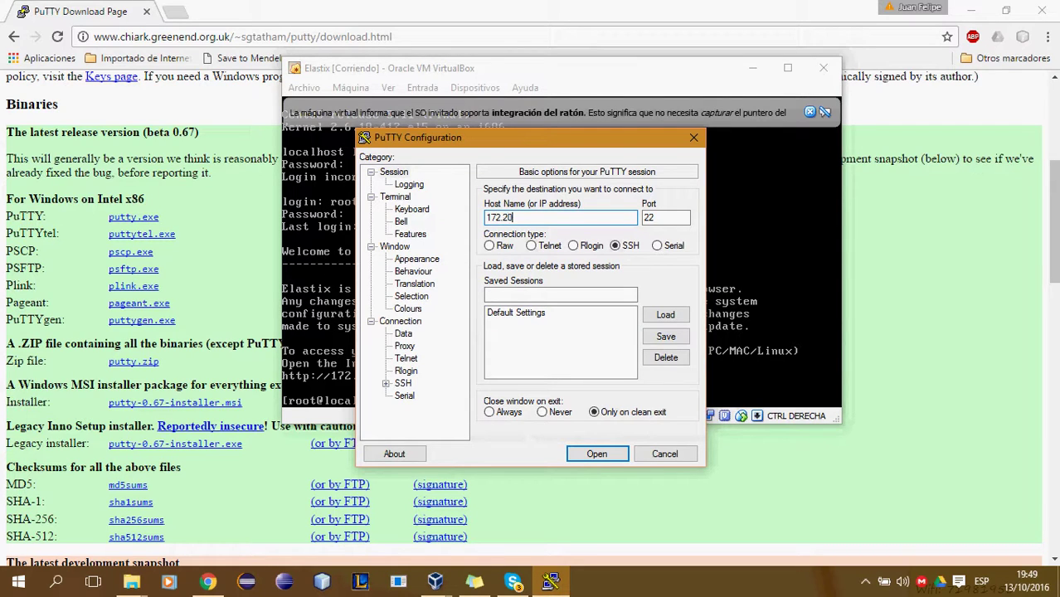
# Complete the host address as 172.20.20.97 and open the SSH connection on port 22.
pyautogui.write('97')
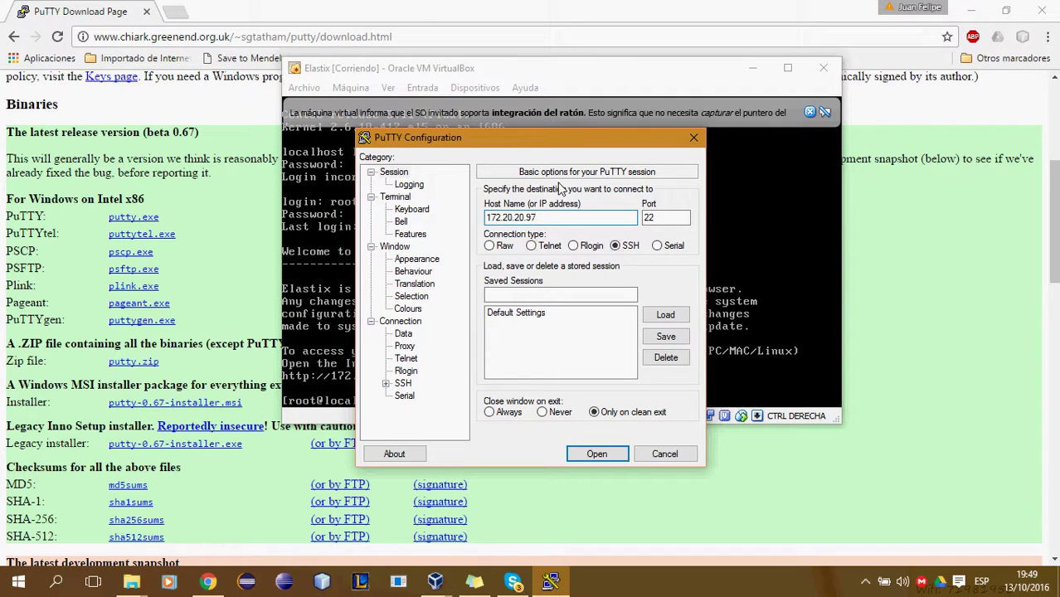
pyautogui.click(597, 455)
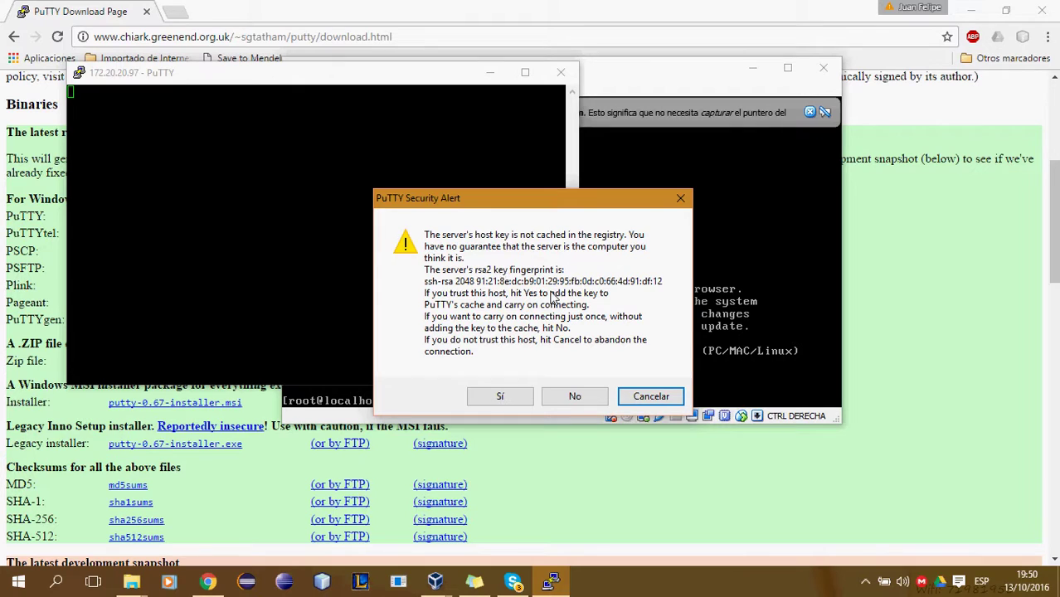
# Trust the host key, log in as root, and run pwd and ls in the home folder.
pyautogui.click(499, 397)
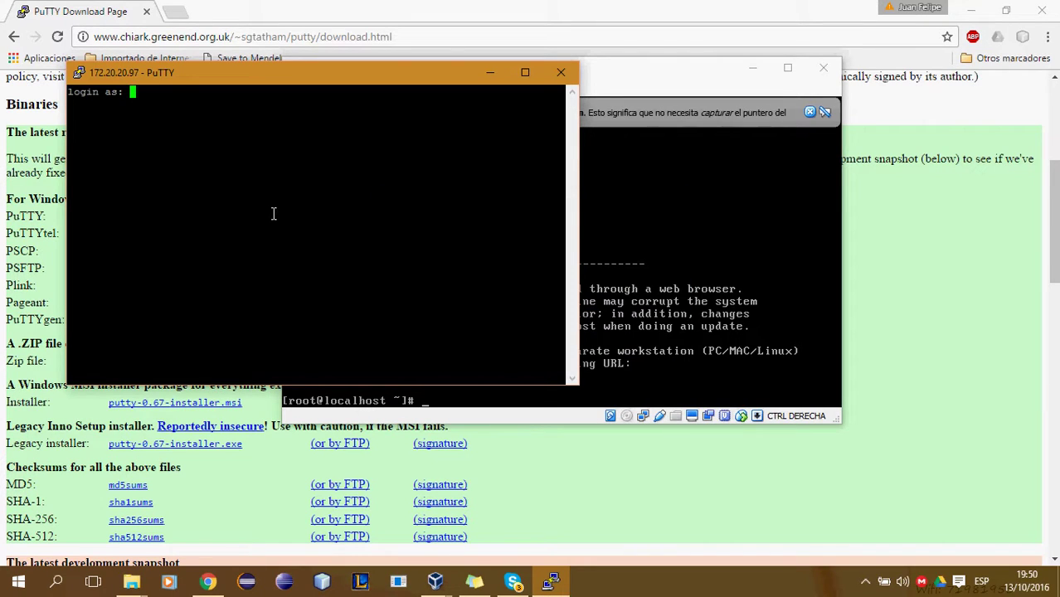
pyautogui.write('root')
pyautogui.press('Return')
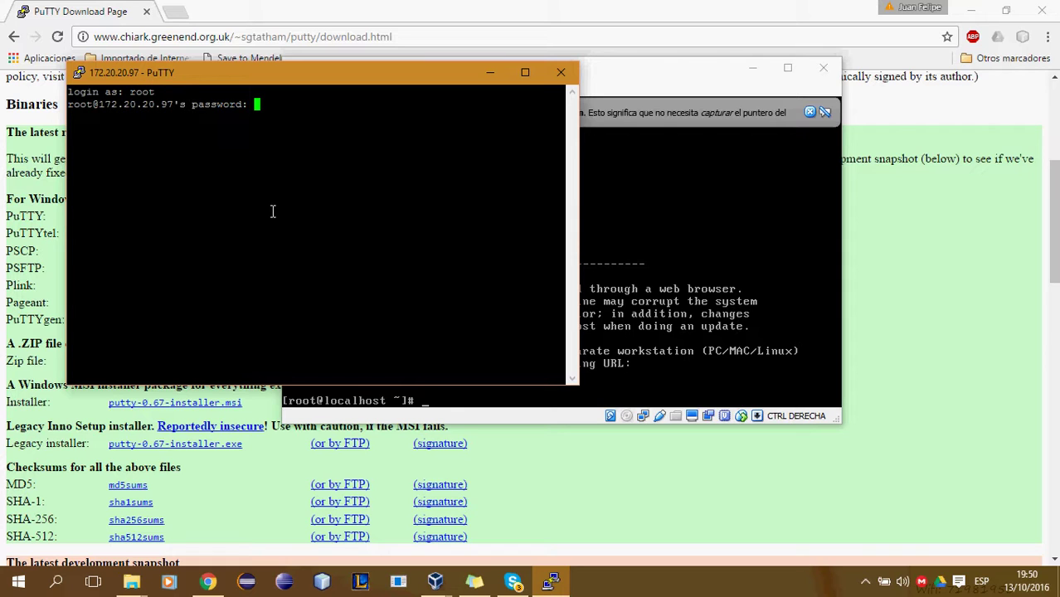
pyautogui.press('Return')
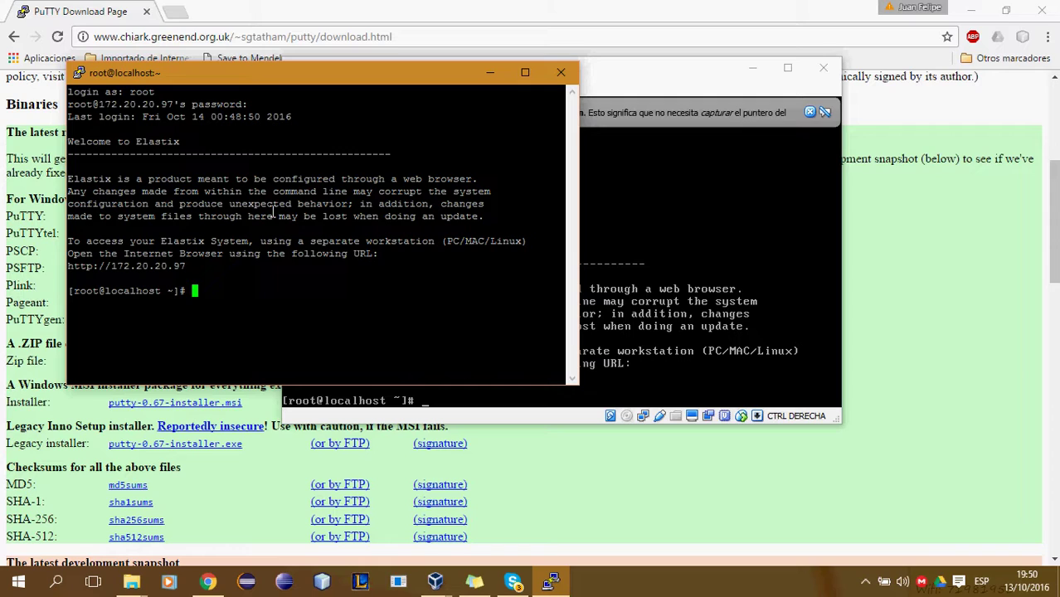
pyautogui.write('pwd')
pyautogui.press('Return')
pyautogui.write('ls')
pyautogui.press('Return')
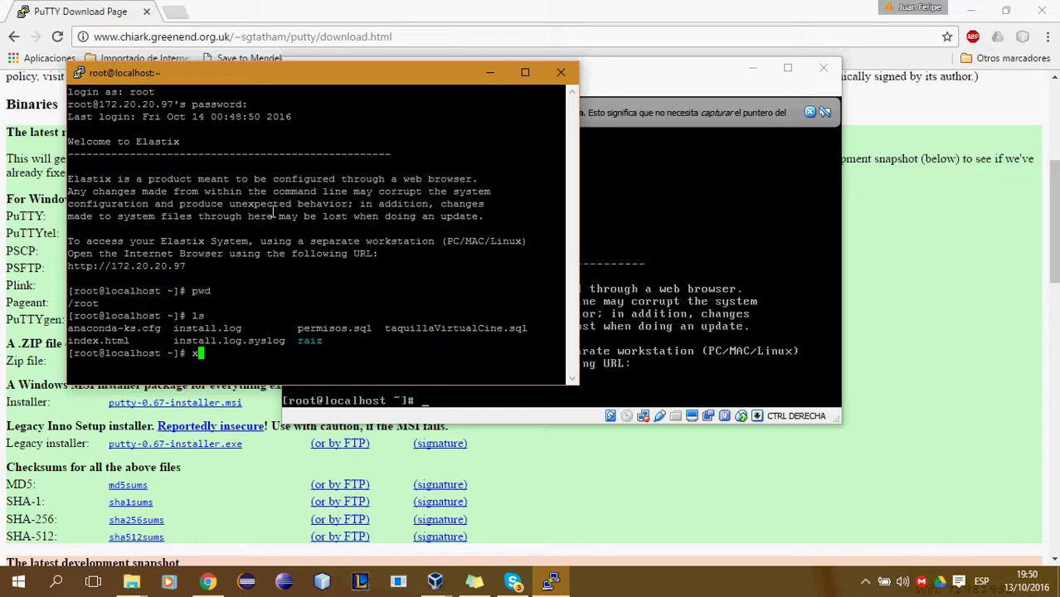
# Change into the raiz folder and list its contents.
pyautogui.write('cd ra')
pyautogui.press('Tab')
pyautogui.press('Return')
pyautogui.write('ls')
pyautogui.press('Return')
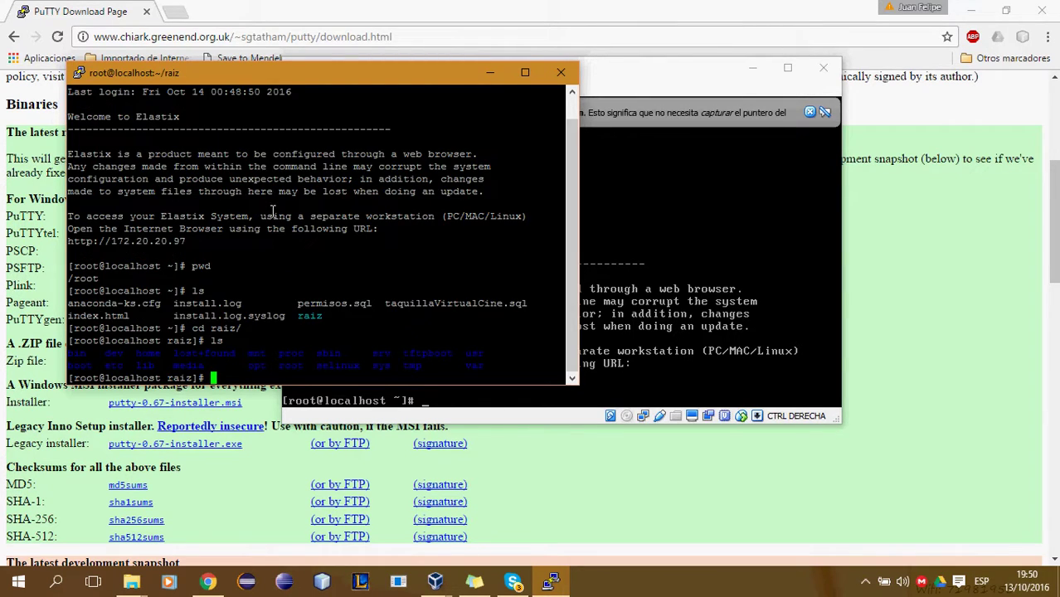
# Enter the lib folder, list its contents, then go back up to raiz.
pyautogui.write('cd li')
pyautogui.press('Tab')
pyautogui.write('va')
pyautogui.press('BackSpace')
pyautogui.press('BackSpace')
pyautogui.write('as')
pyautogui.press('BackSpace')
pyautogui.press('BackSpace')
pyautogui.press('BackSpace')
pyautogui.press('Return')
pyautogui.write('cd as')
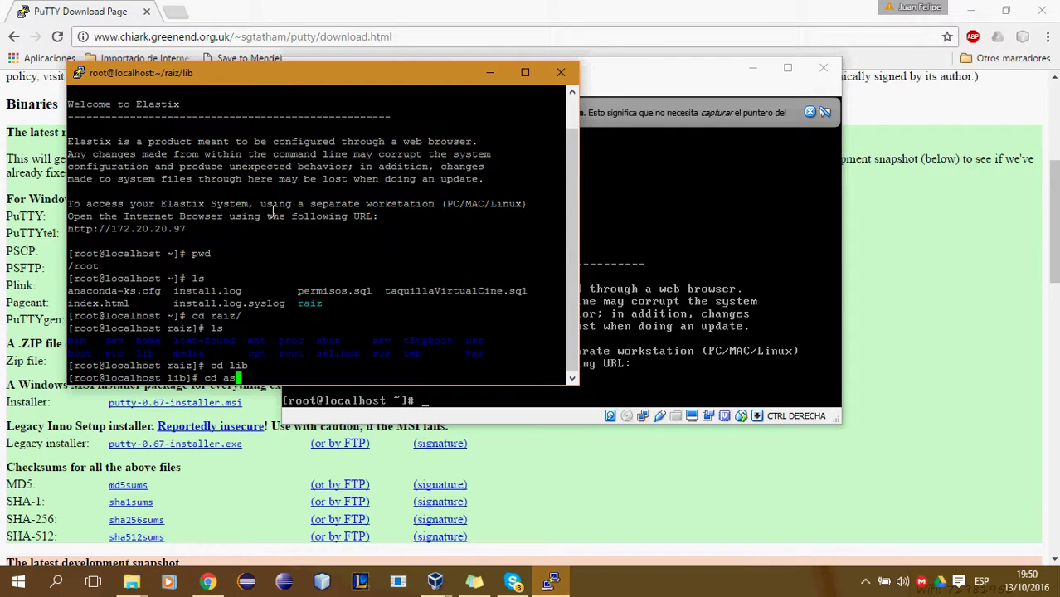
pyautogui.press('BackSpace')
pyautogui.press('BackSpace')
pyautogui.press('BackSpace')
pyautogui.press('BackSpace')
pyautogui.press('BackSpace')
pyautogui.write('ls')
pyautogui.press('Return')
pyautogui.write('cd ..')
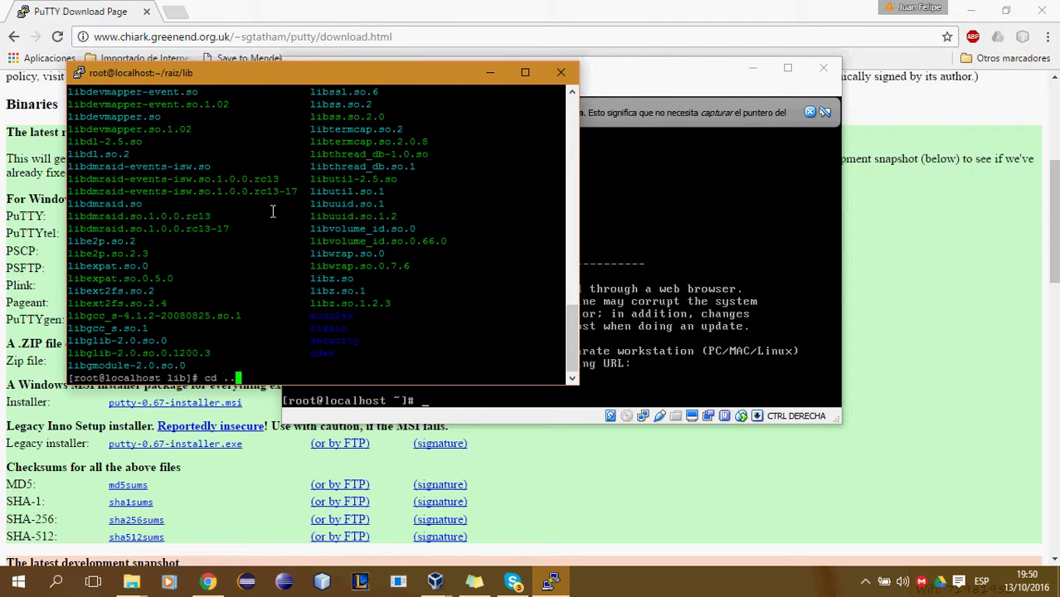
pyautogui.press('Return')
# Change to var/lib/asterisk/agi-bin/, list its files, clear the screen and minimize PuTTY.
pyautogui.write('cd ')
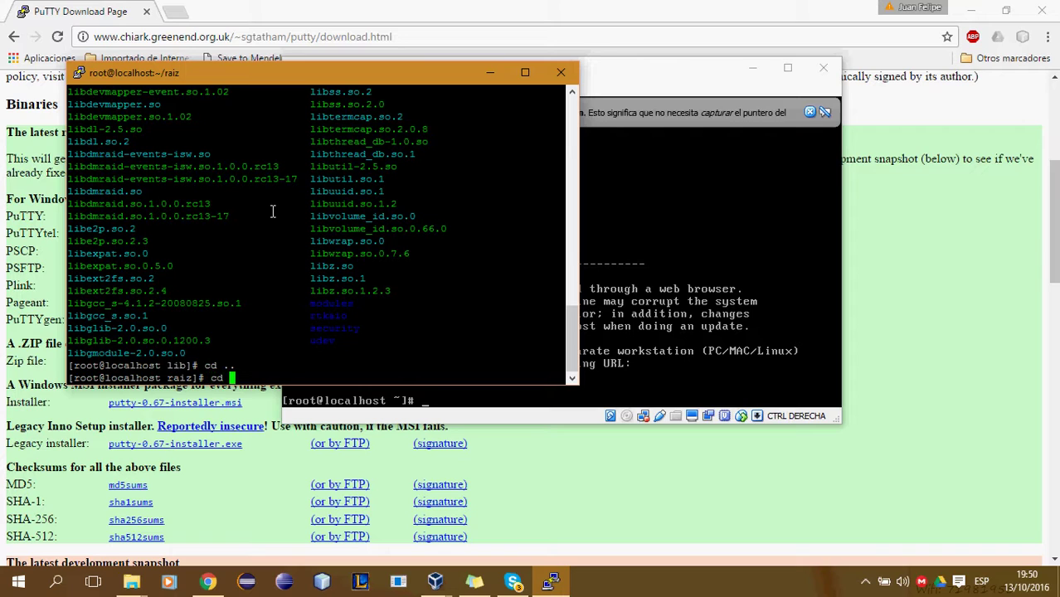
pyautogui.write('var/lib/asterisk/')
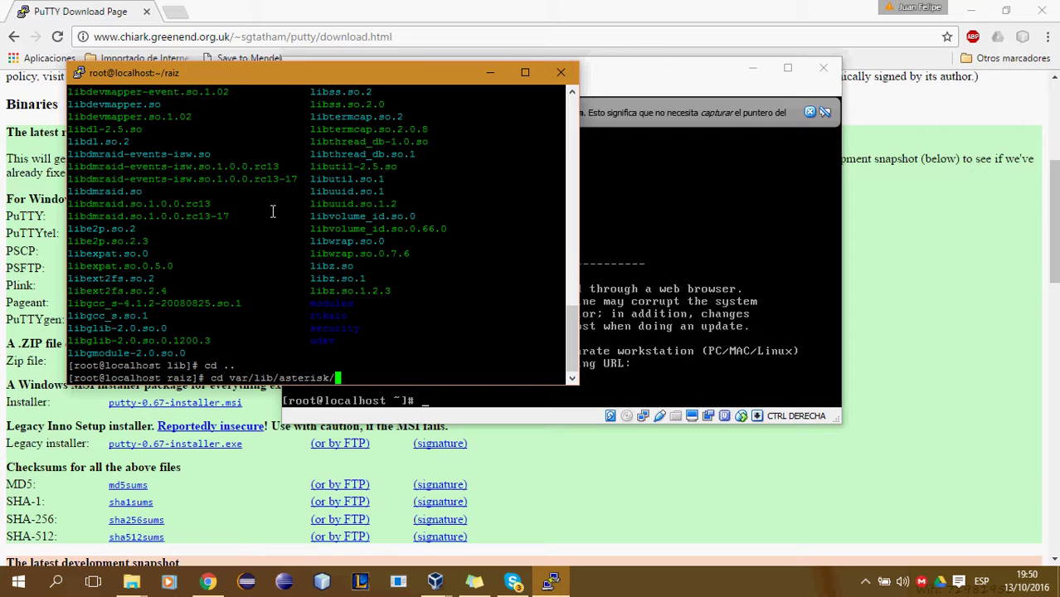
pyautogui.write('agi-bin/')
pyautogui.press('Return')
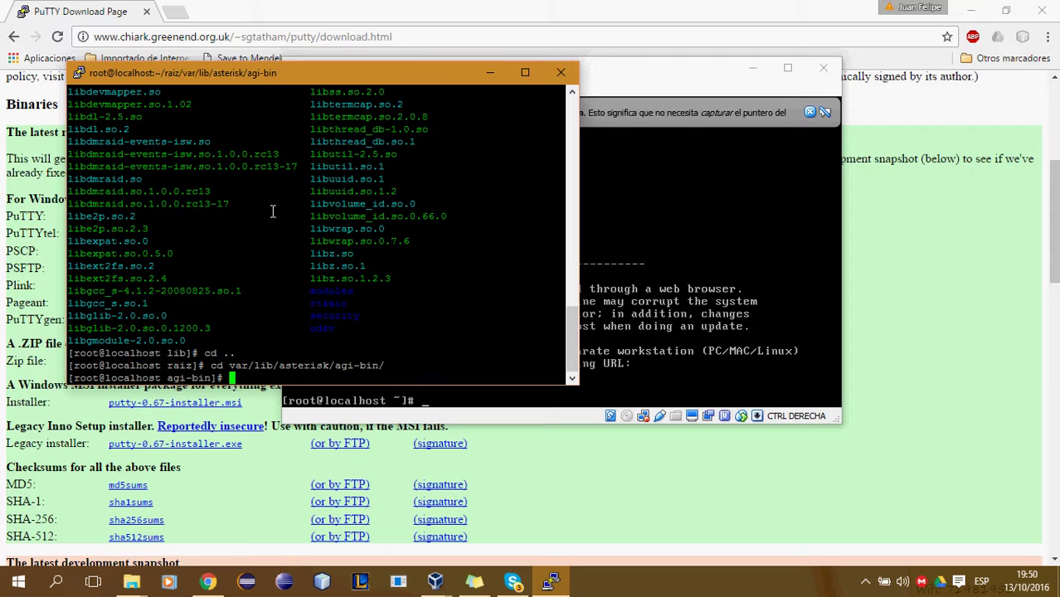
pyautogui.write('ls')
pyautogui.press('Return')
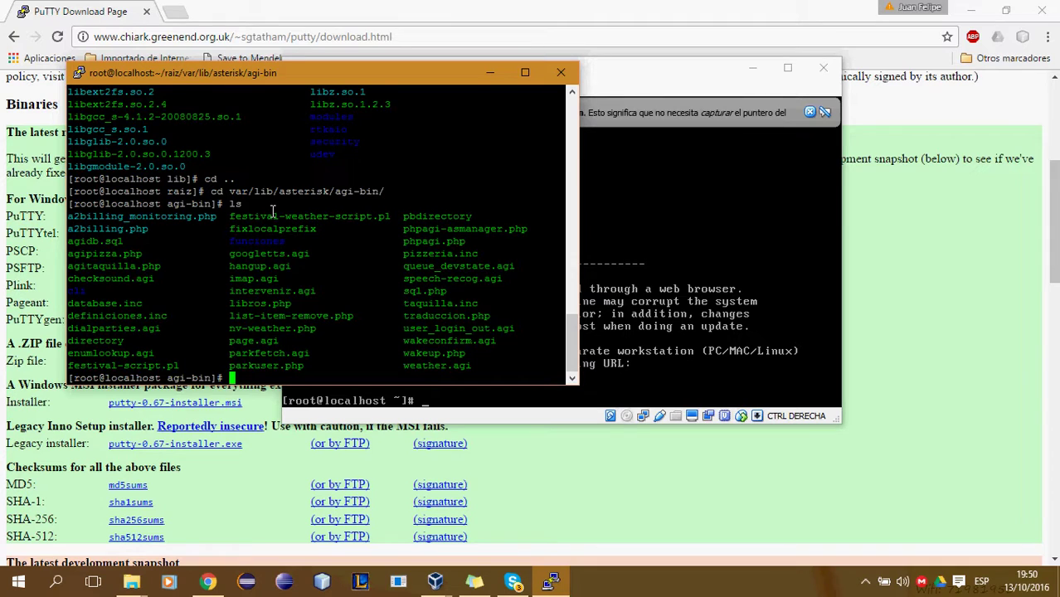
pyautogui.hotkey('ctrl', 'l')
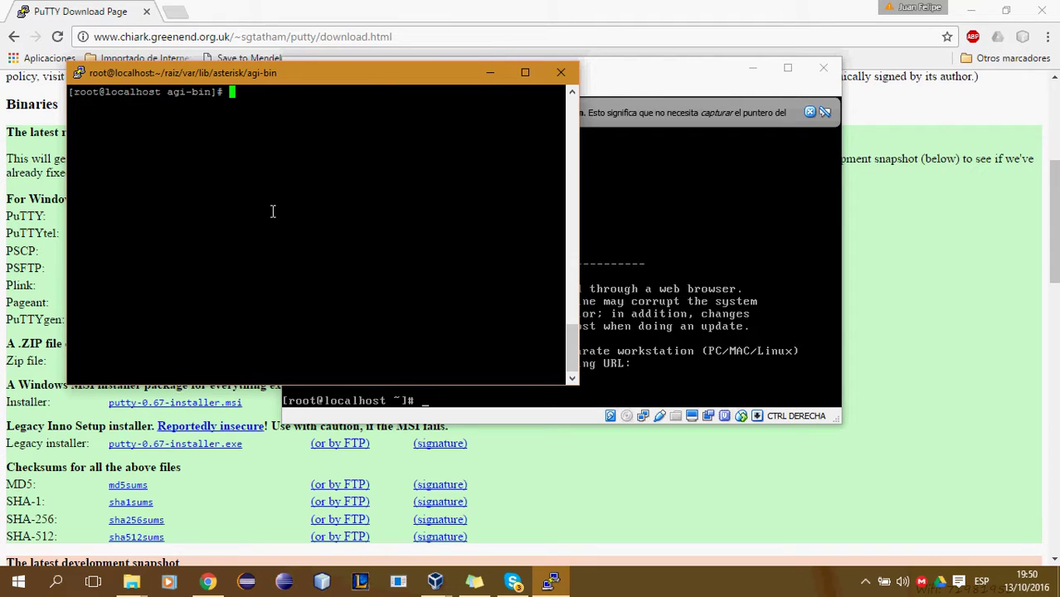
pyautogui.click(489, 72)
# Search Google for 'filezilla' and open the official FileZilla project site.
pyautogui.click(431, 39)
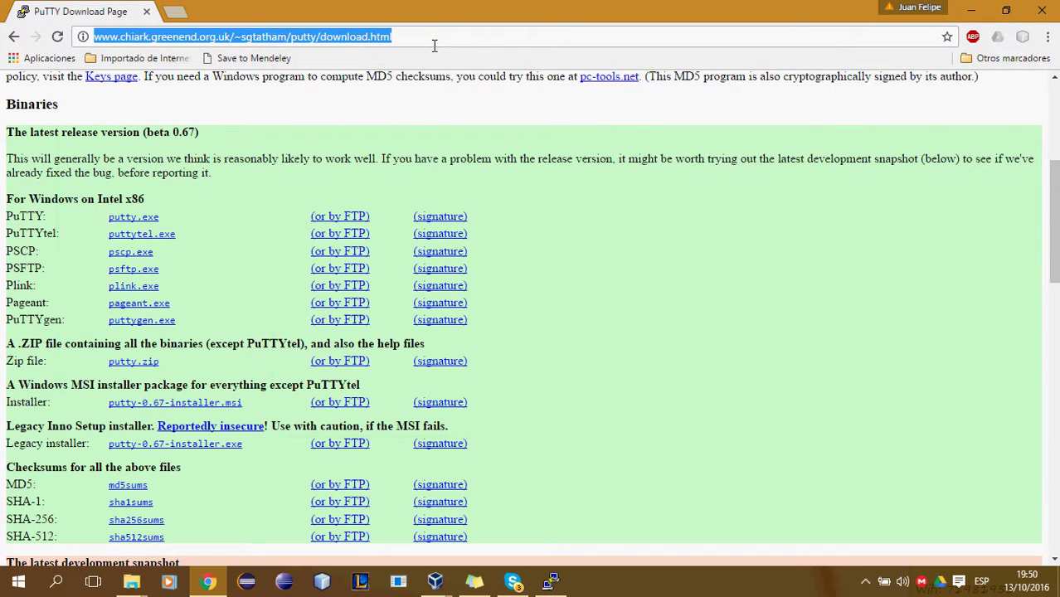
pyautogui.write('fil')
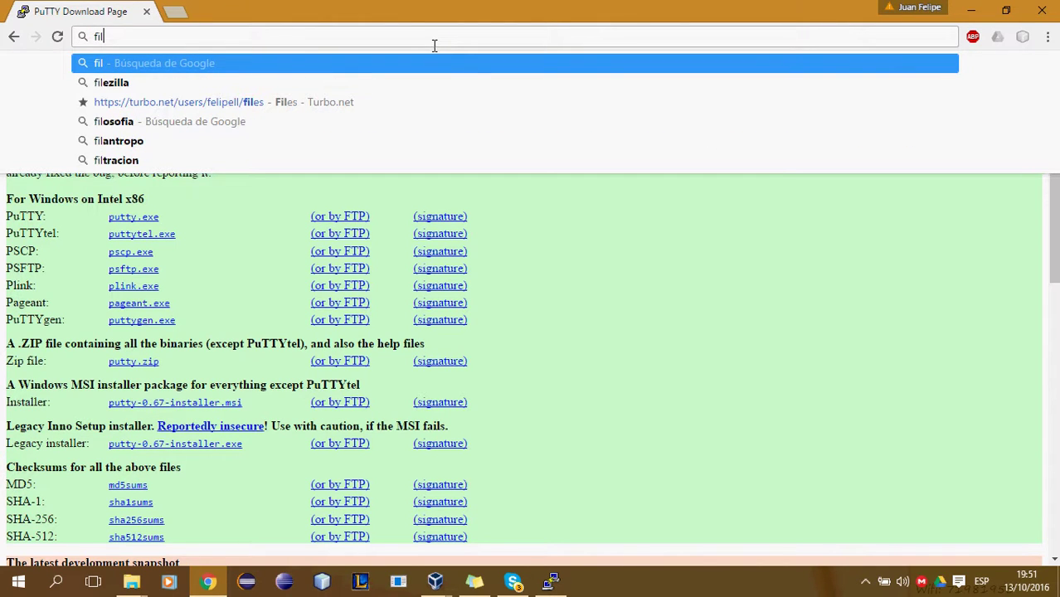
pyautogui.write('ezilla')
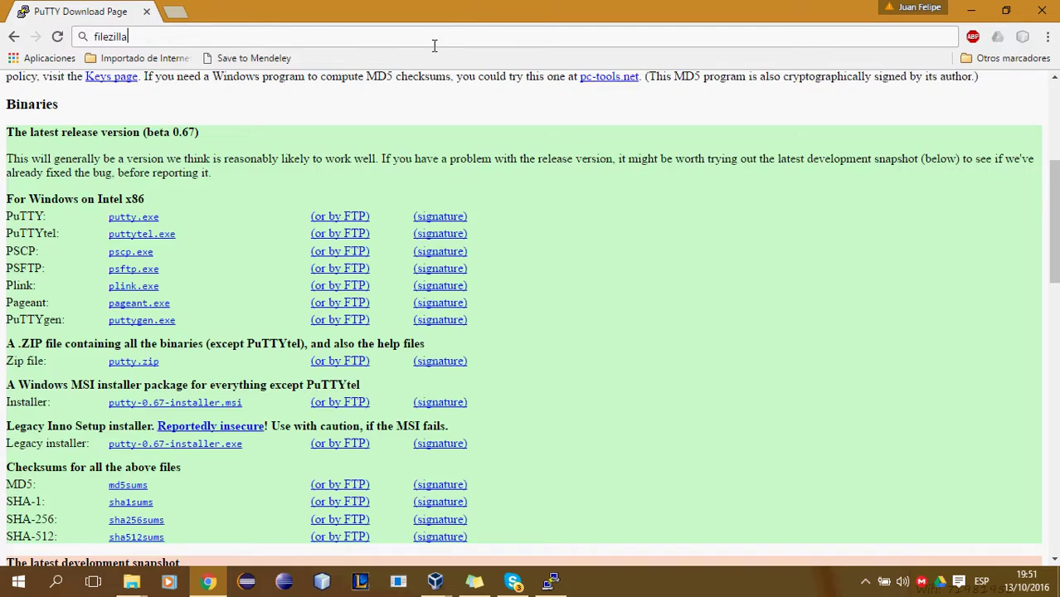
pyautogui.press('Return')
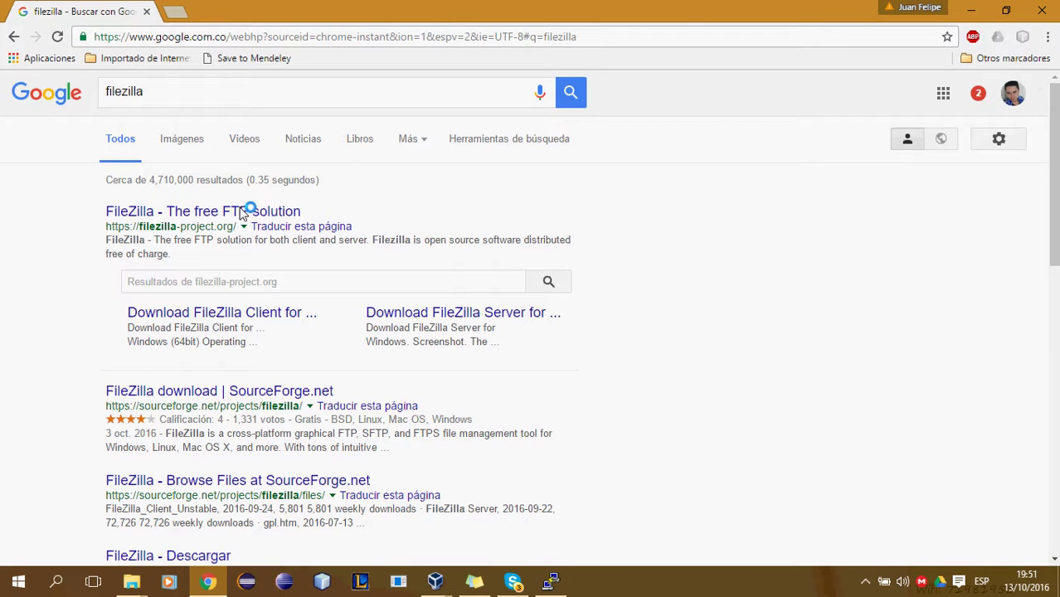
pyautogui.click(241, 213)
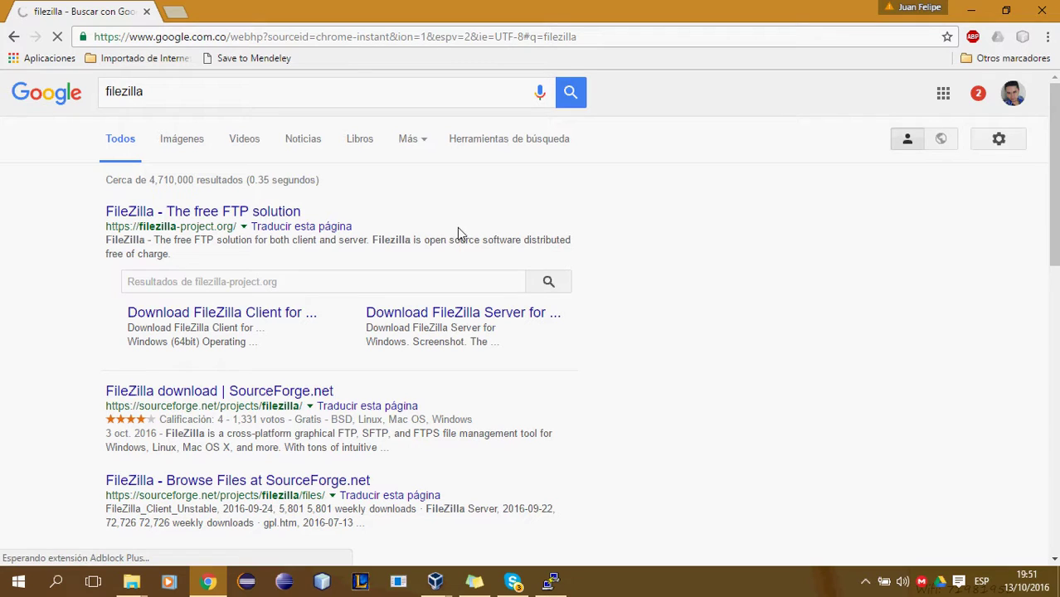
# Go to the FileZilla Client download page.
pyautogui.click(228, 102)
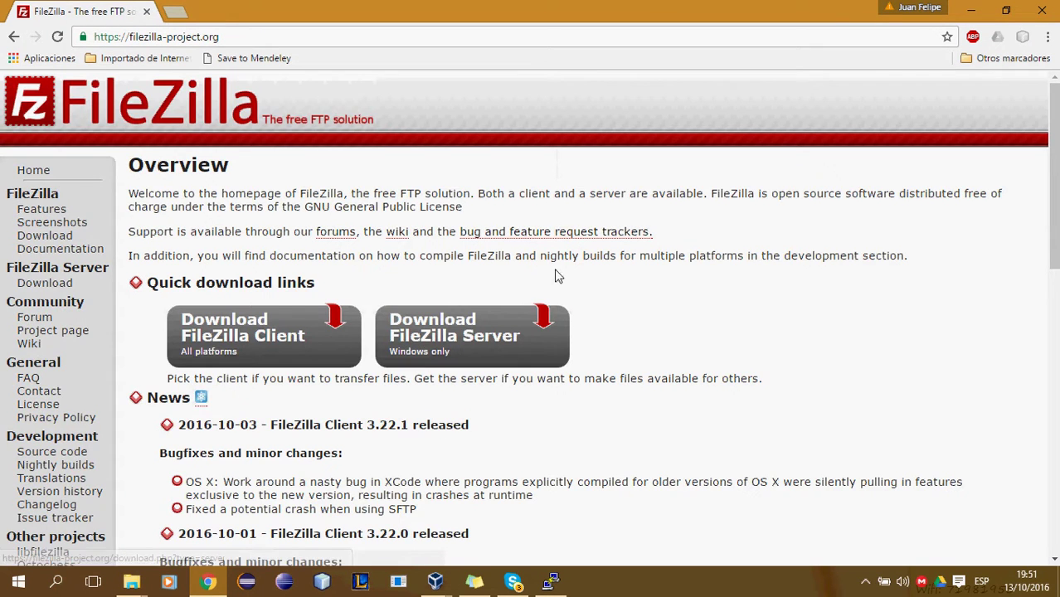
pyautogui.scroll(-1, 658, 297)
pyautogui.scroll(-1, 658, 297)
pyautogui.click(296, 185)
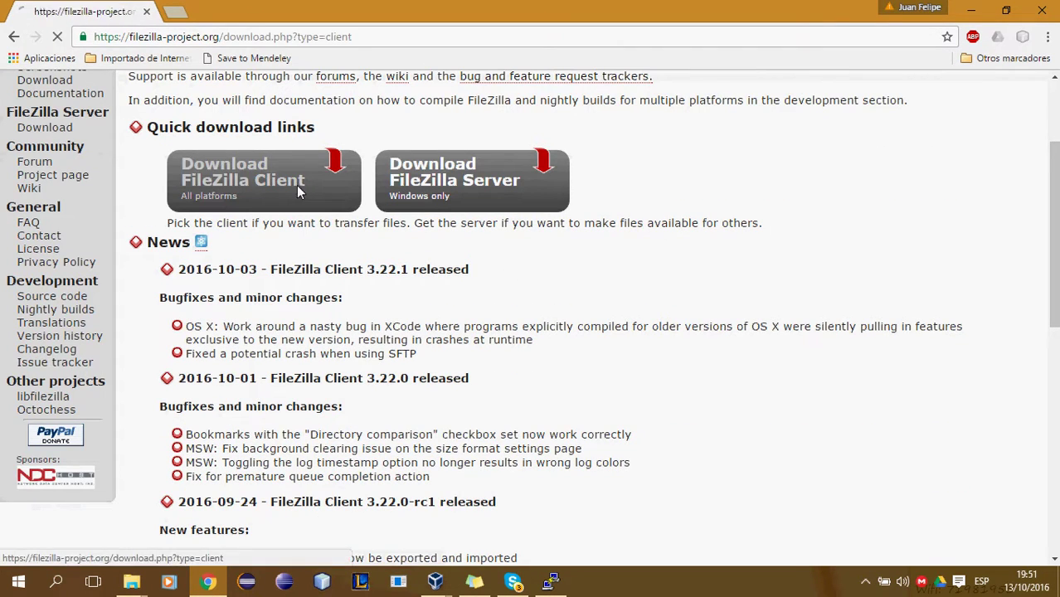
# Download FileZilla_3.22.1_win64-setup.exe to the desktop without Ad-Aware and run it.
pyautogui.click(248, 296)
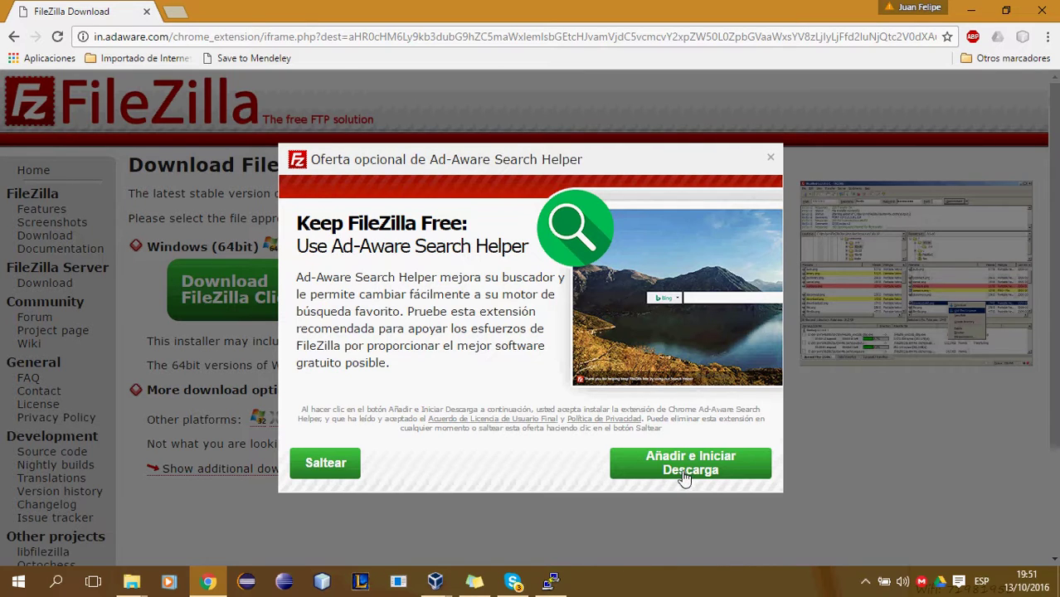
pyautogui.click(355, 466)
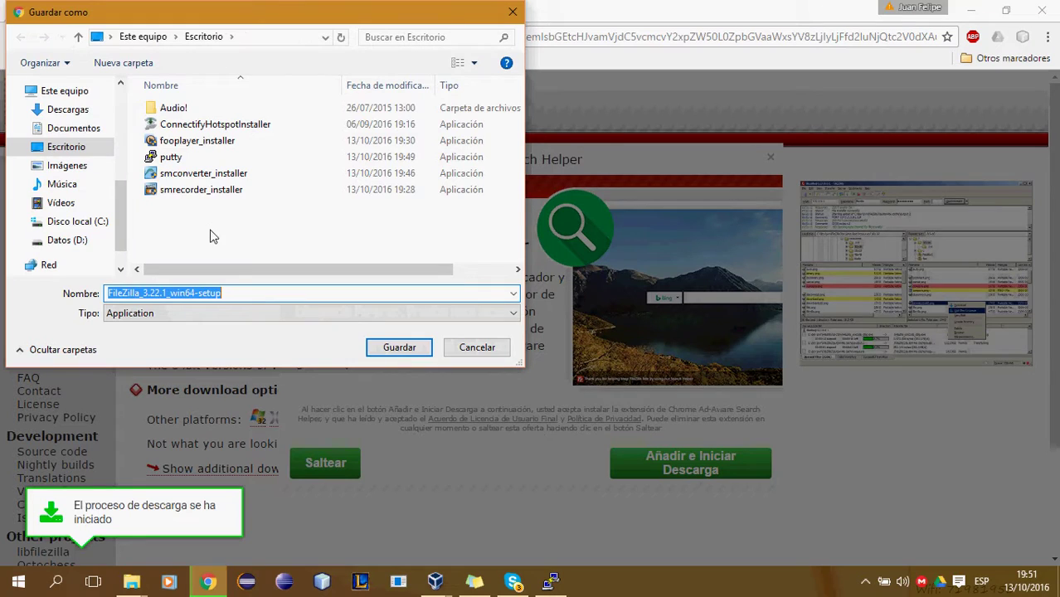
pyautogui.click(399, 348)
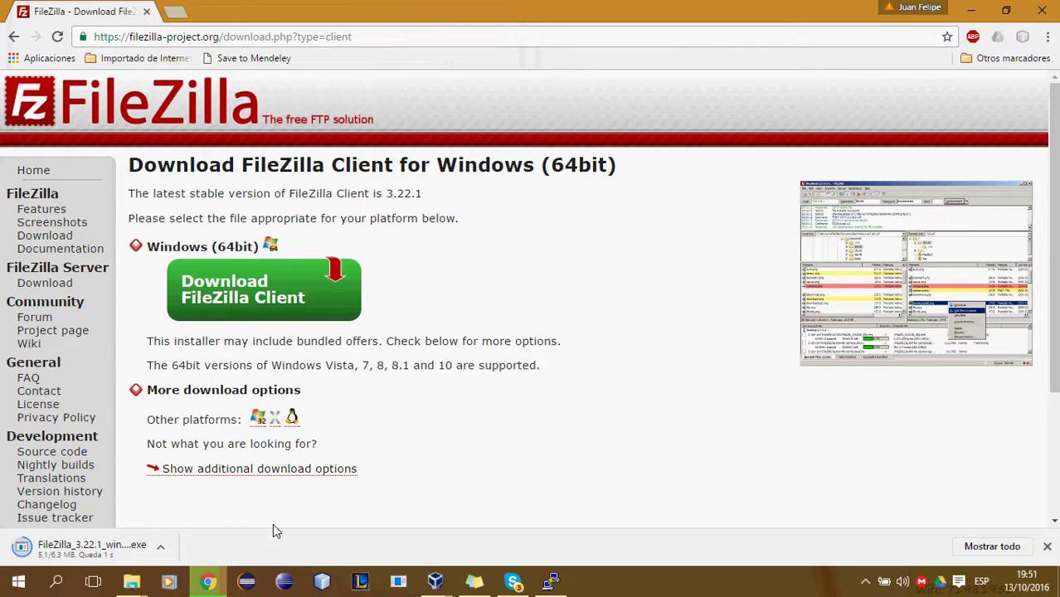
pyautogui.click(79, 554)
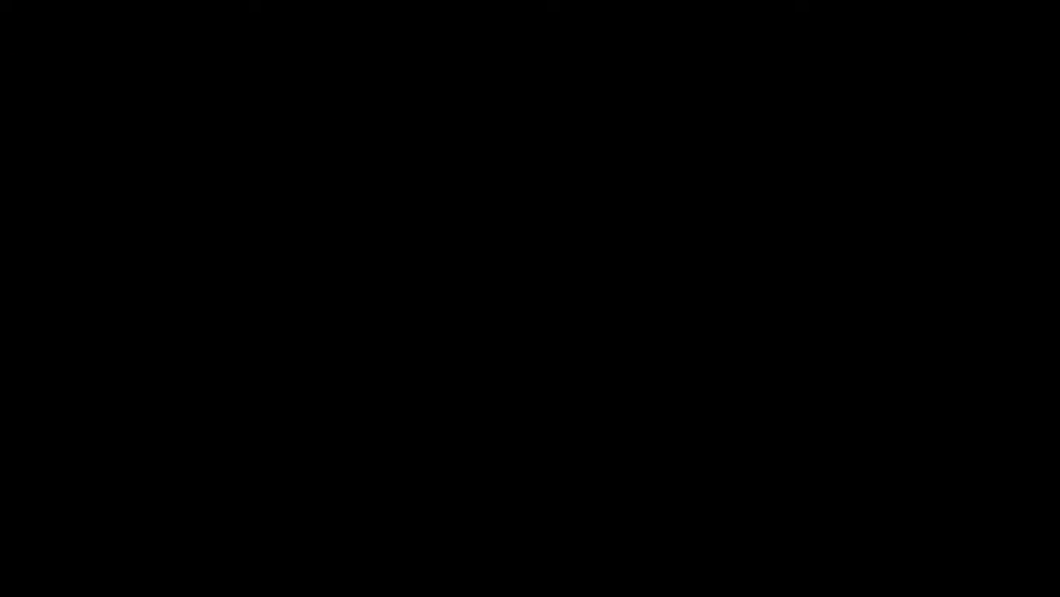
pyautogui.click(605, 331)
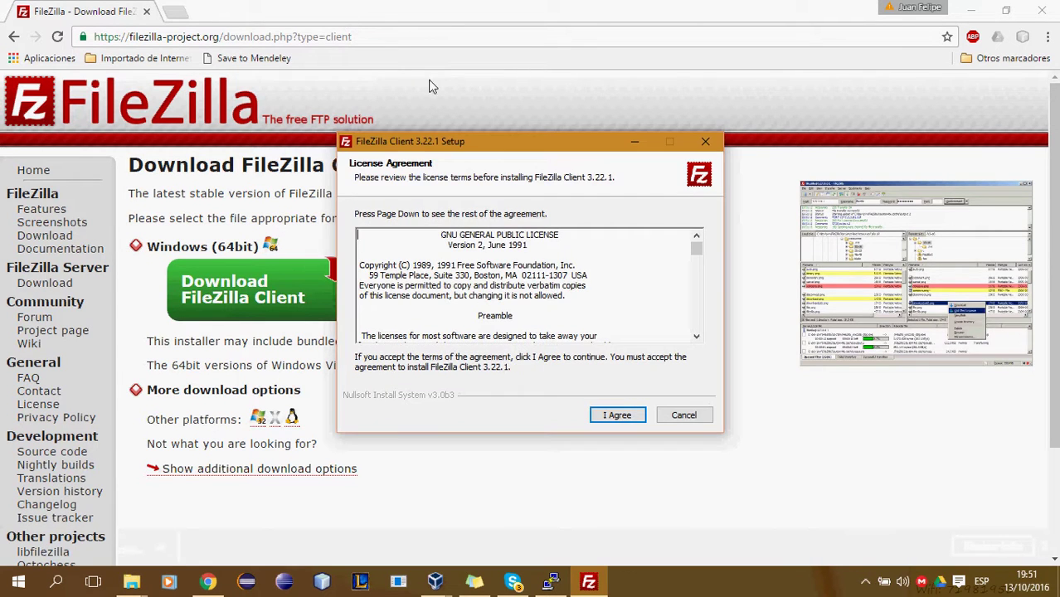
# Accept the license and default options, and start installing FileZilla Client 3.22.1.
pyautogui.click(614, 415)
pyautogui.click(614, 415)
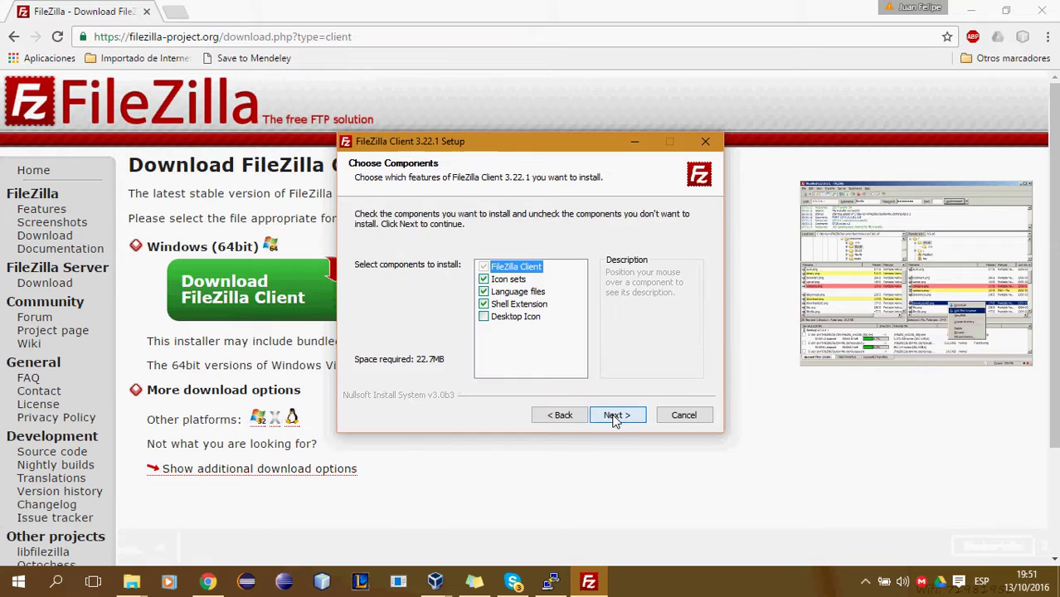
pyautogui.click(614, 415)
pyautogui.click(614, 416)
pyautogui.click(614, 415)
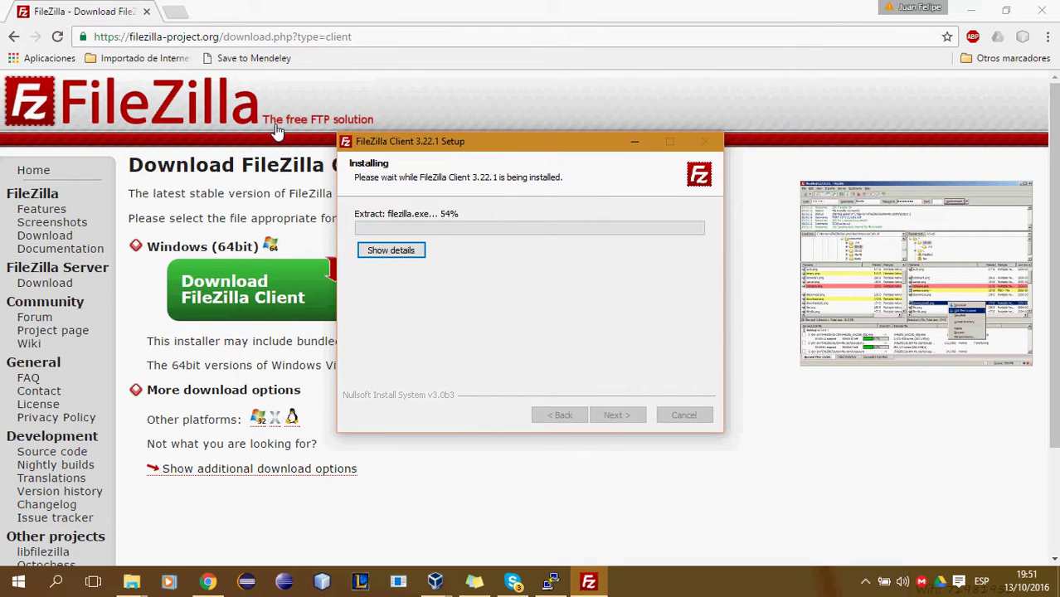
# Search the web for 'sftp client win', then finish the installer and launch FileZilla.
pyautogui.click(352, 37)
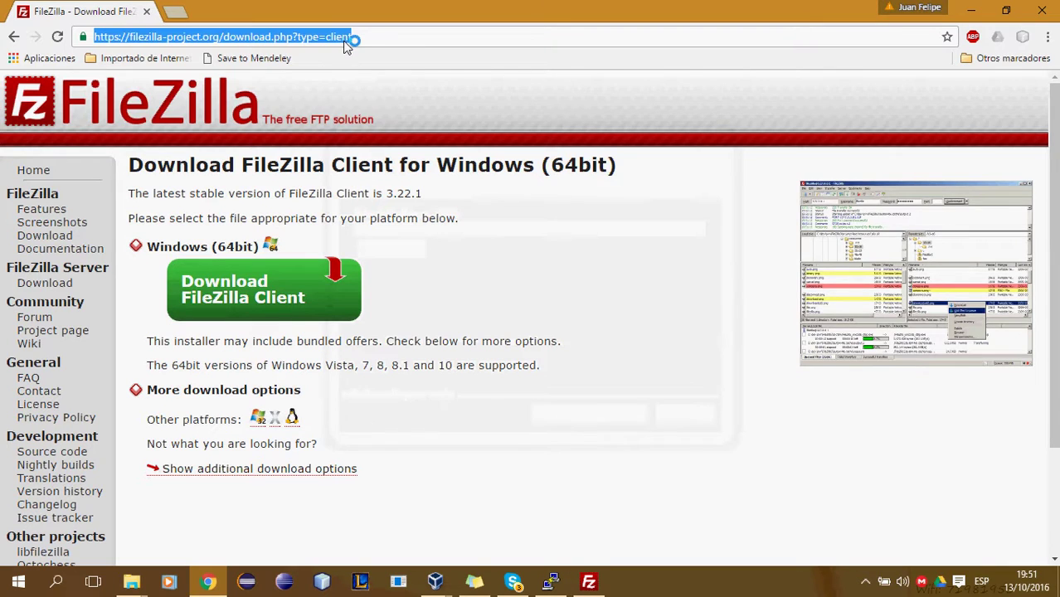
pyautogui.write('sftp cliente')
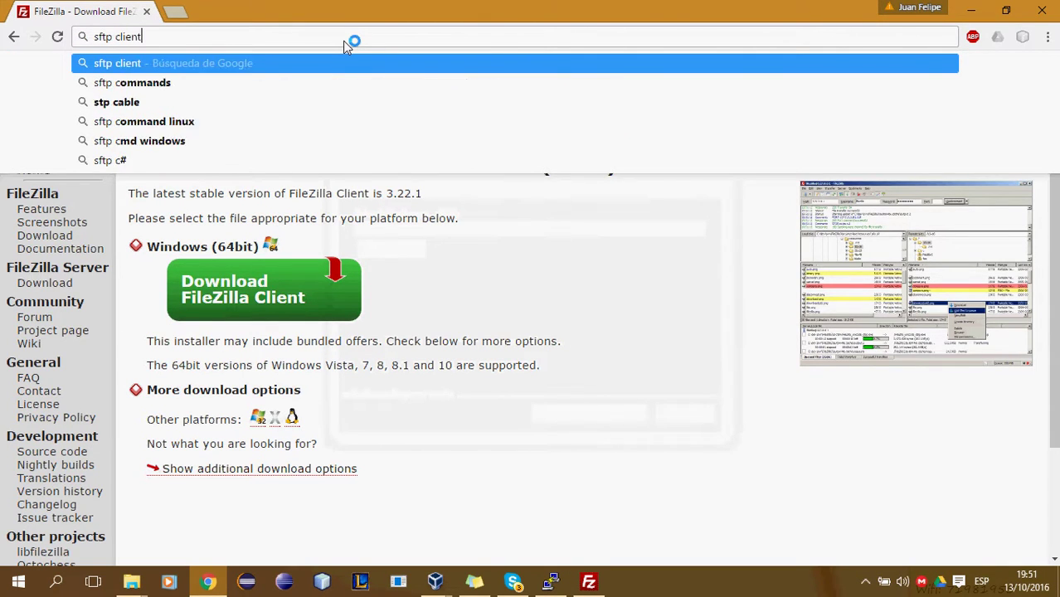
pyautogui.press('BackSpace')
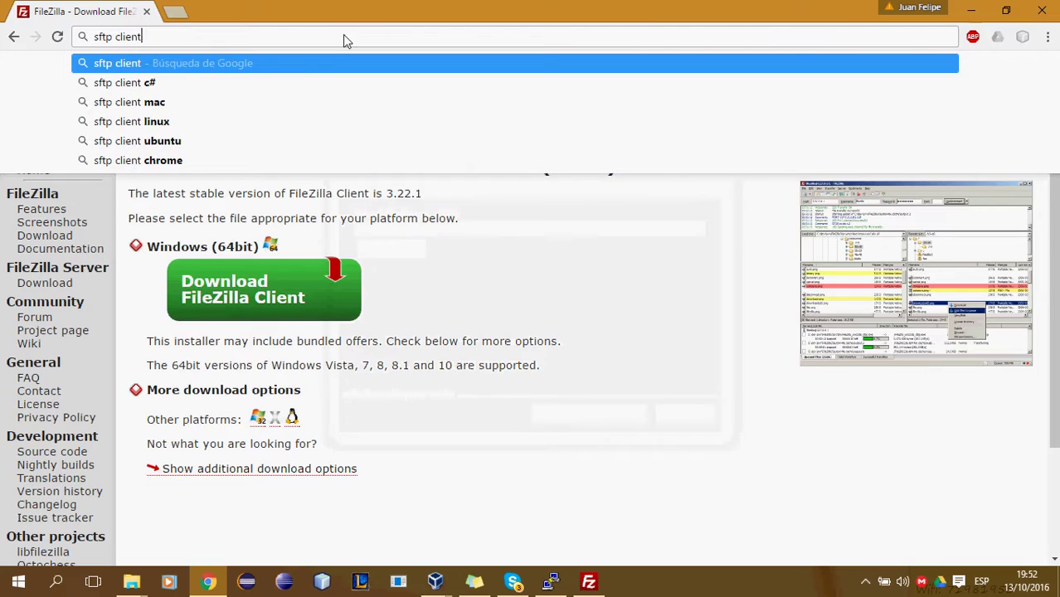
pyautogui.write('win')
pyautogui.press('Return')
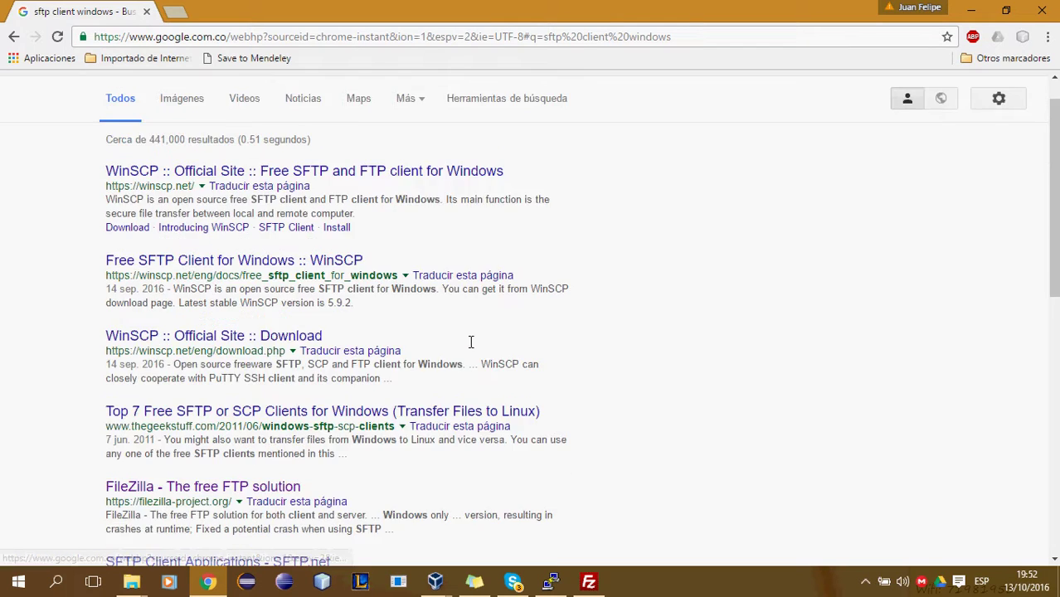
pyautogui.scroll(-1, 469, 338)
pyautogui.click(589, 581)
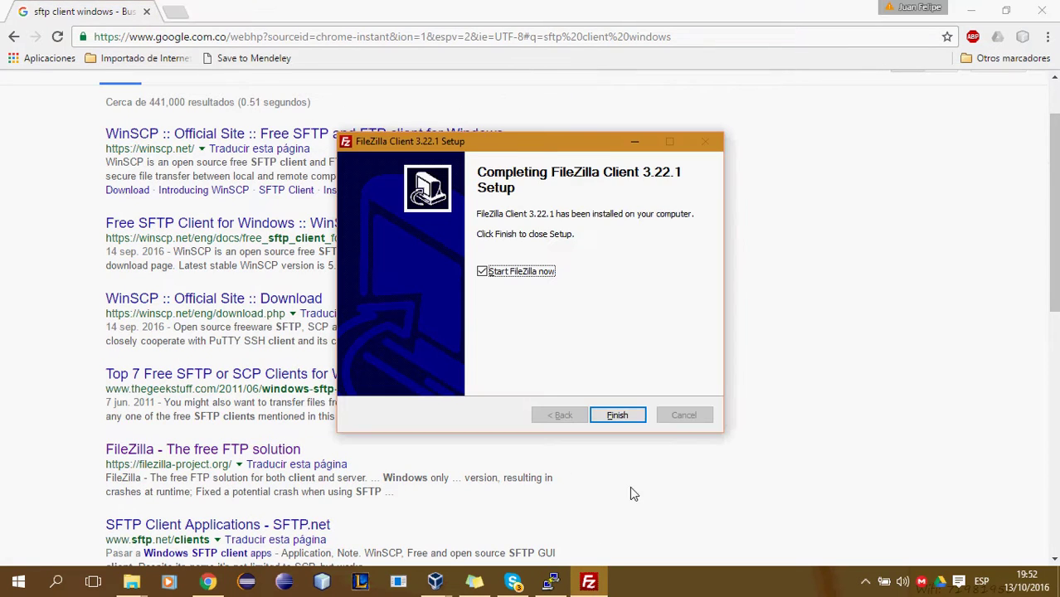
pyautogui.click(628, 421)
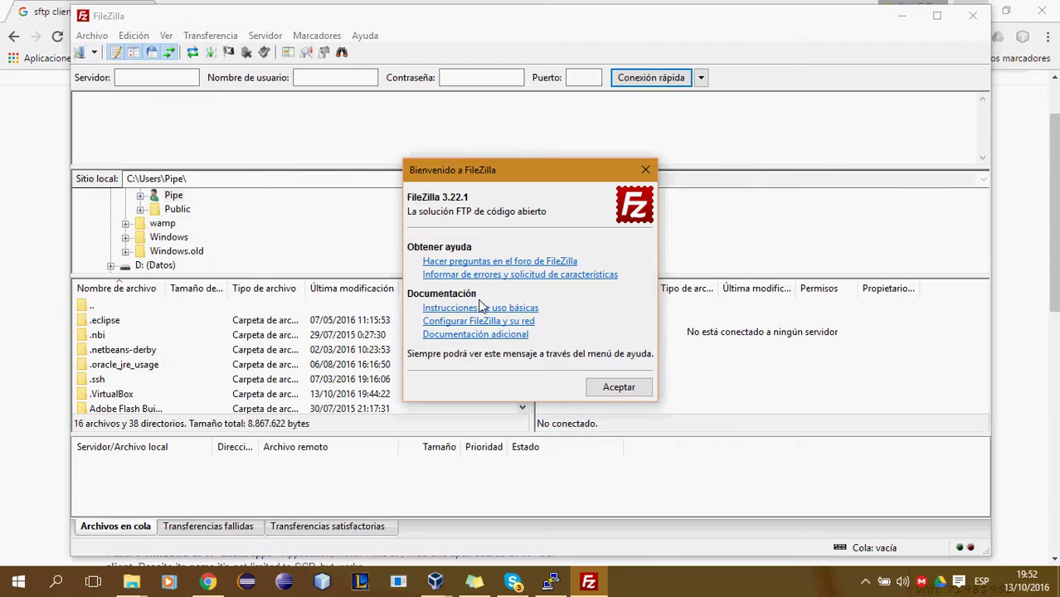
# Dismiss the FileZilla welcome message and look over the File menu and quick-connect fields.
pyautogui.click(619, 388)
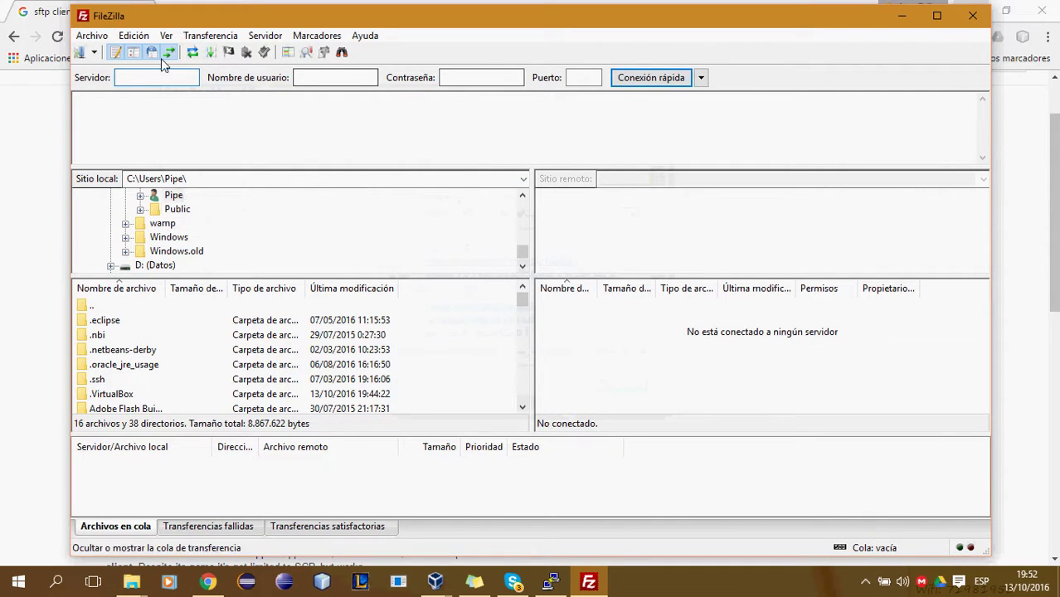
pyautogui.click(98, 40)
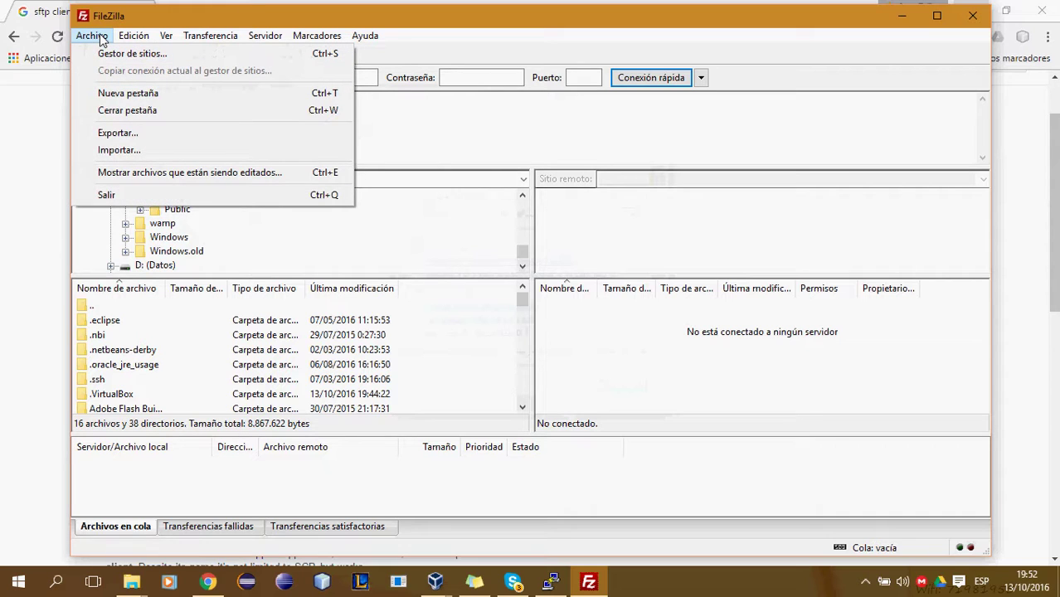
pyautogui.click(101, 38)
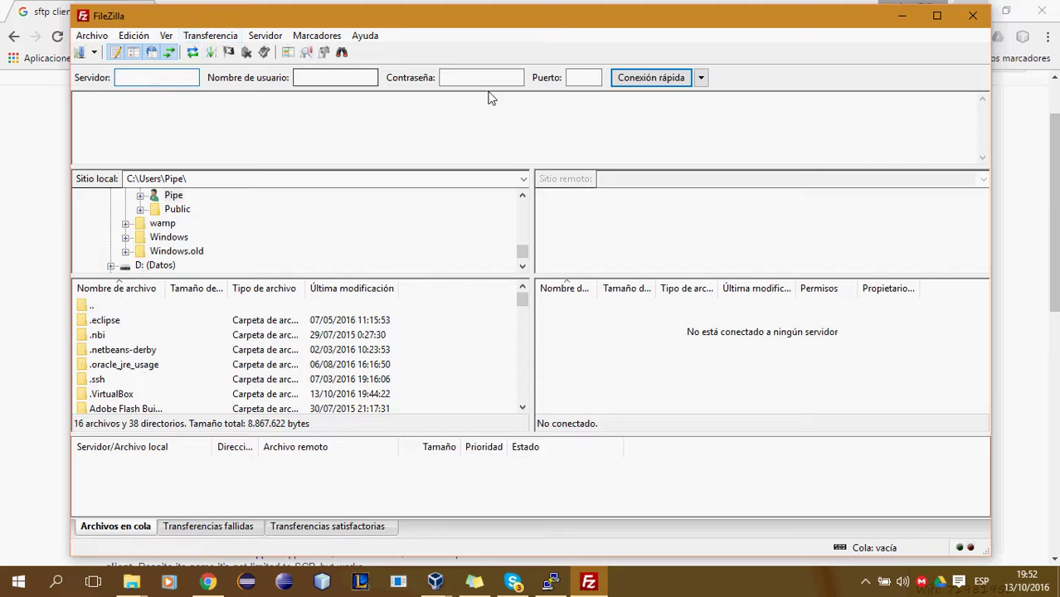
pyautogui.click(585, 77)
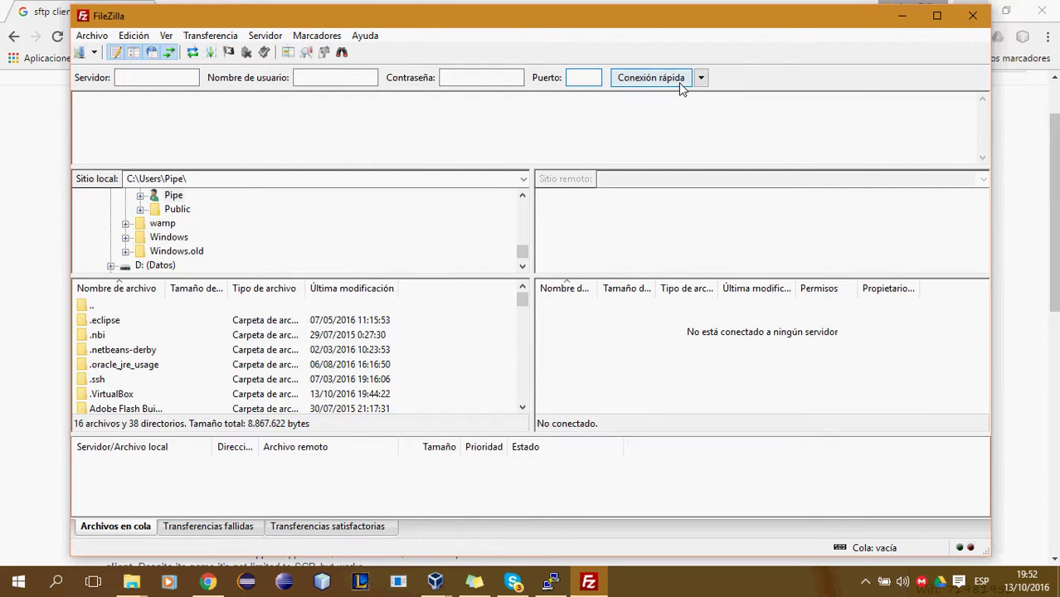
pyautogui.click(184, 79)
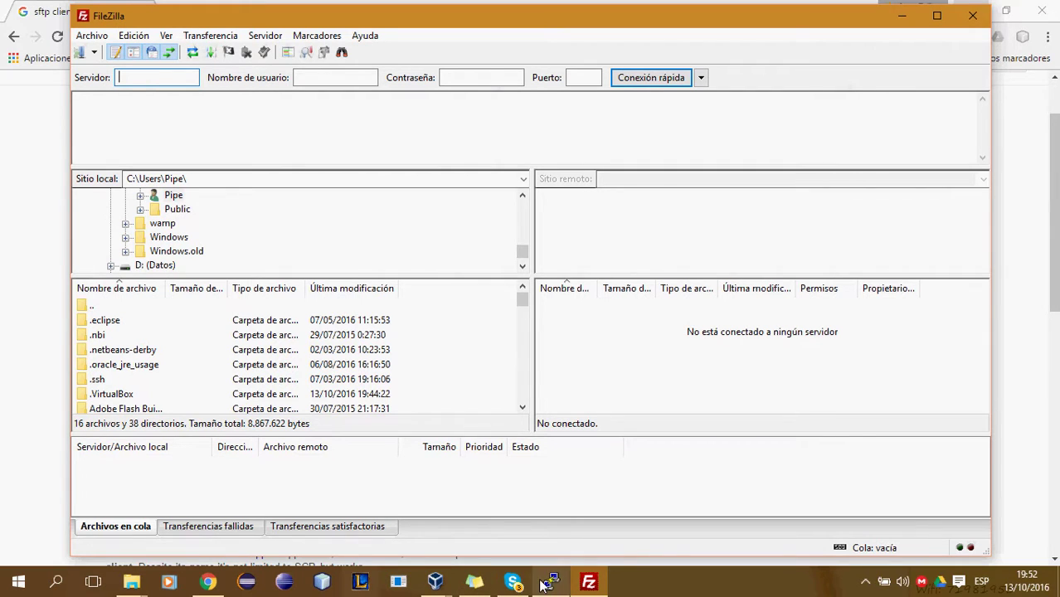
# Check the VM's IP, then enter server 172.20.20.97 and user root in quick-connect.
pyautogui.moveTo(436, 582)
pyautogui.click(557, 498)
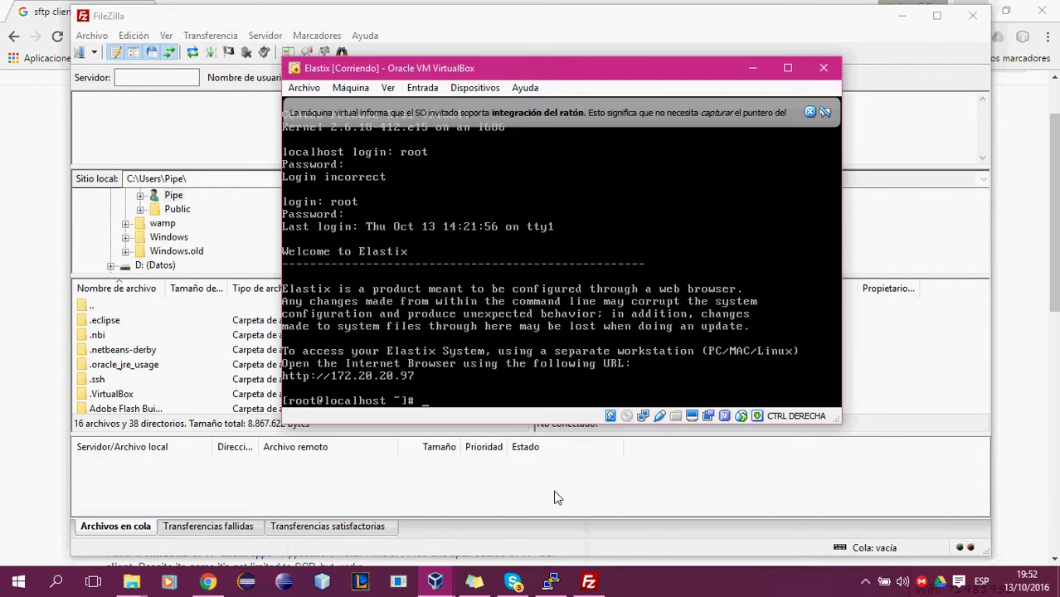
pyautogui.click(166, 83)
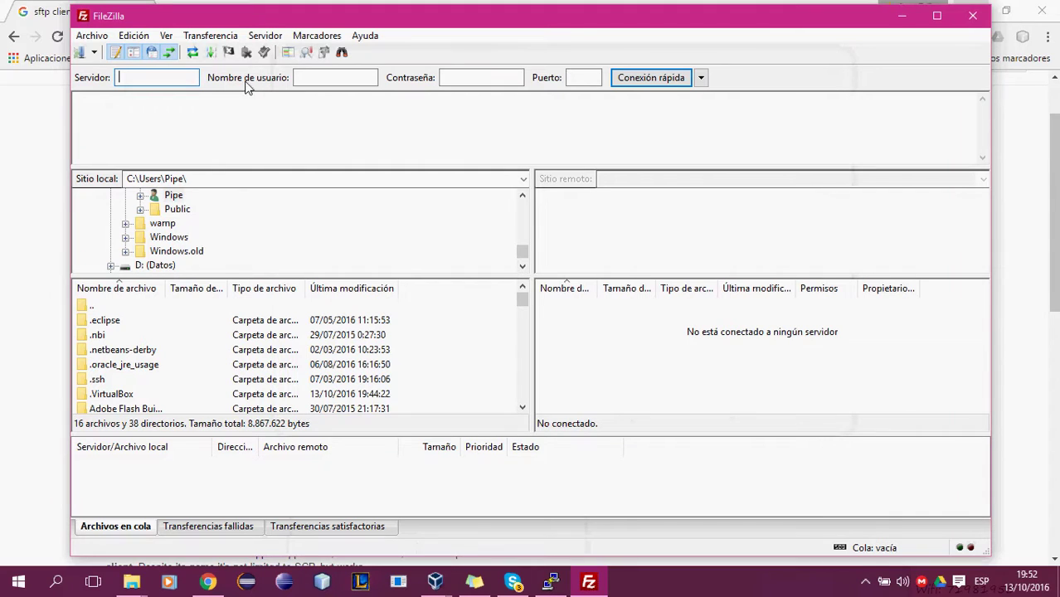
pyautogui.write('172.20.20.97')
pyautogui.click(300, 78)
pyautogui.write('root')
pyautogui.press('Tab')
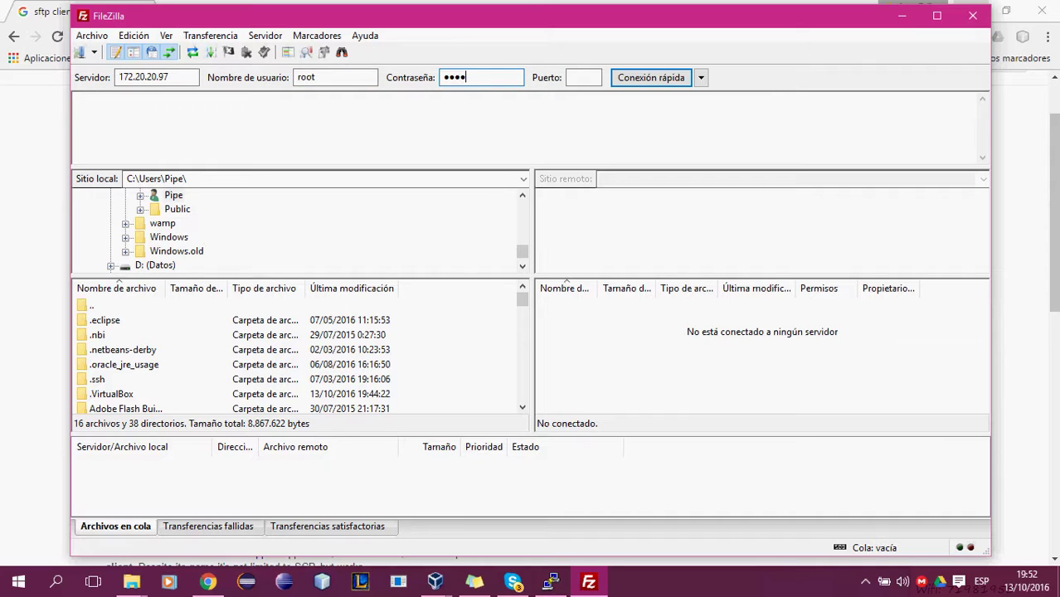
pyautogui.press('Tab')
# Search Google for 'puerto sftp' to confirm SFTP uses TCP port 22.
pyautogui.click(27, 154)
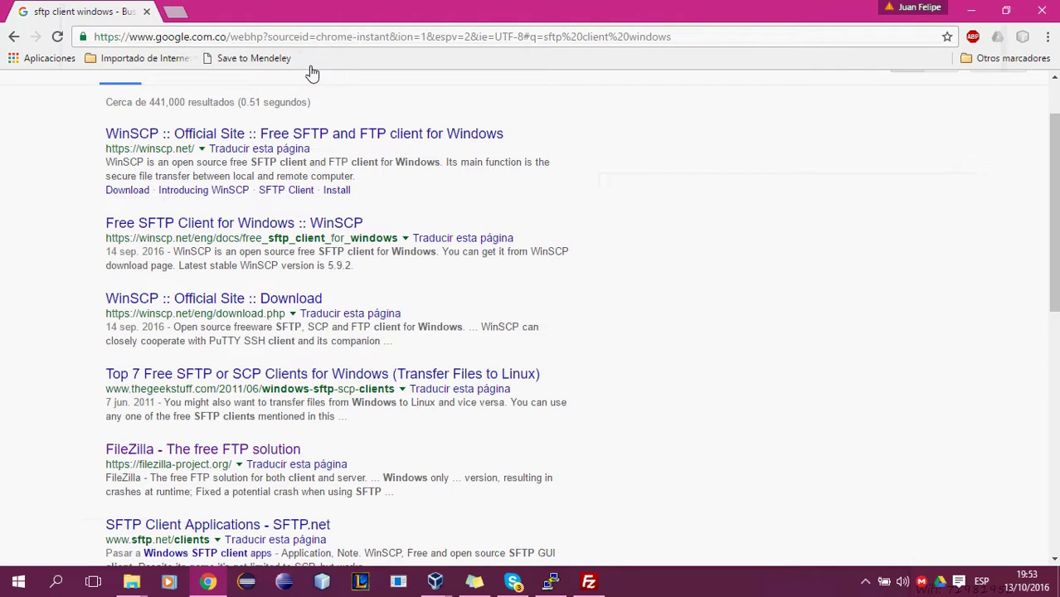
pyautogui.scroll(1, 329, 109)
pyautogui.tripleClick(259, 107)
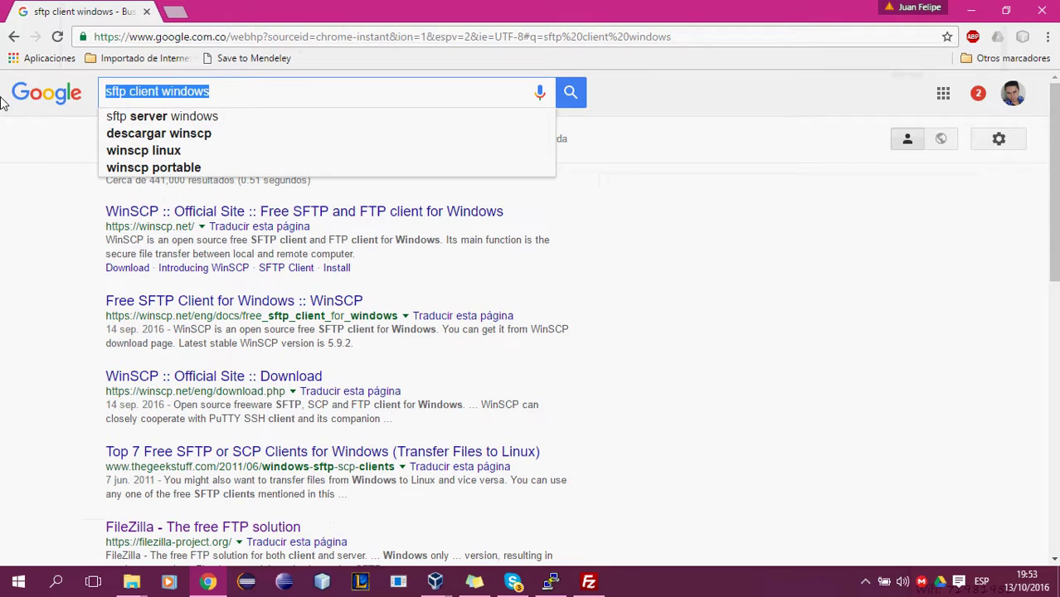
pyautogui.write('pi')
pyautogui.press('BackSpace')
pyautogui.write('uerto')
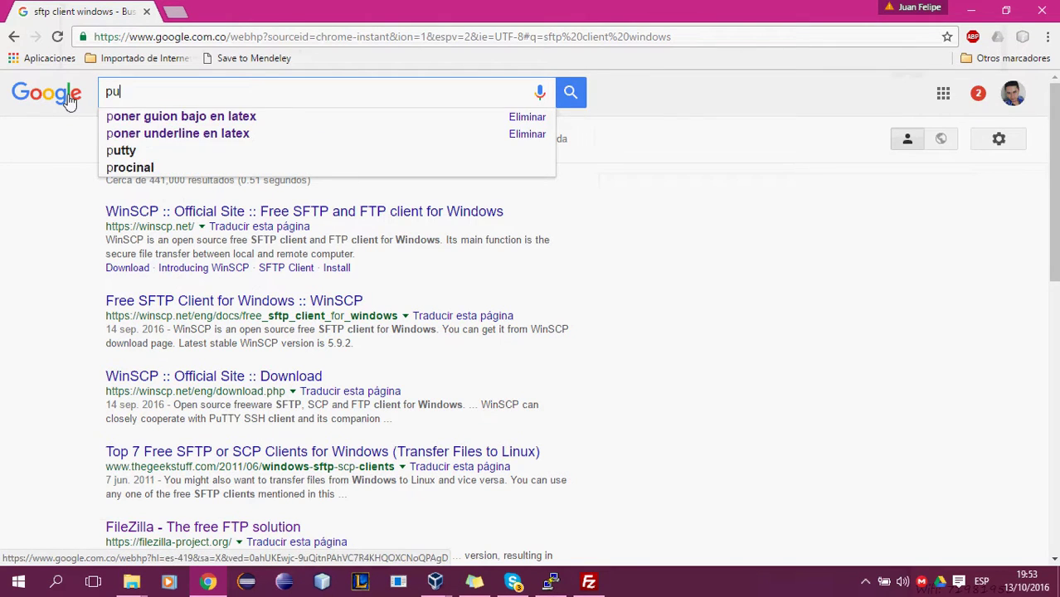
pyautogui.press('BackSpace')
pyautogui.press('BackSpace')
pyautogui.press('BackSpace')
pyautogui.write('to ')
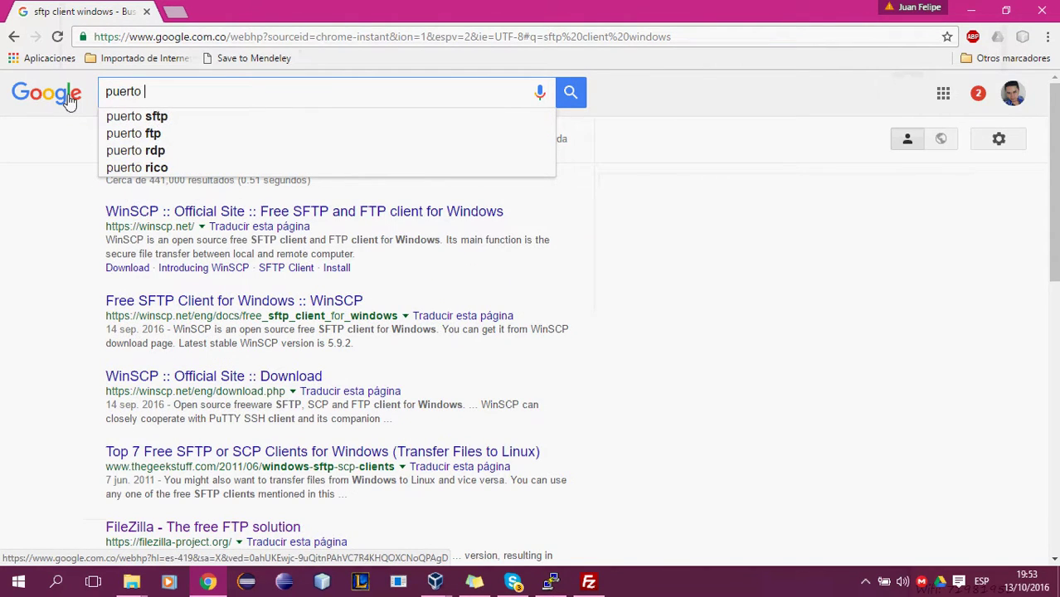
pyautogui.write('sftp')
pyautogui.press('Return')
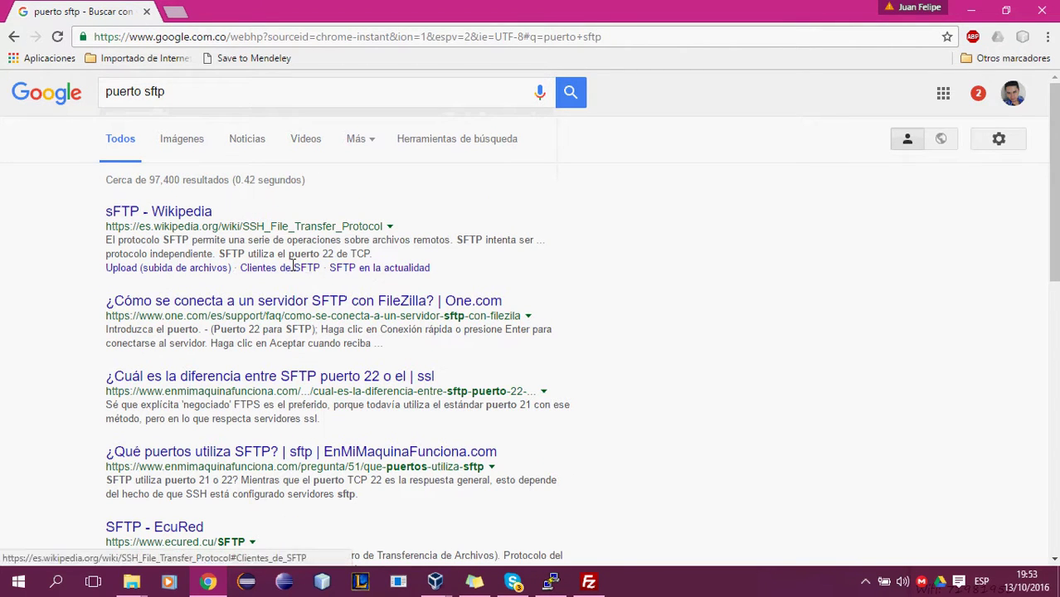
# Enter port 22 and connect to the server, agreeing to remember passwords.
pyautogui.click(589, 582)
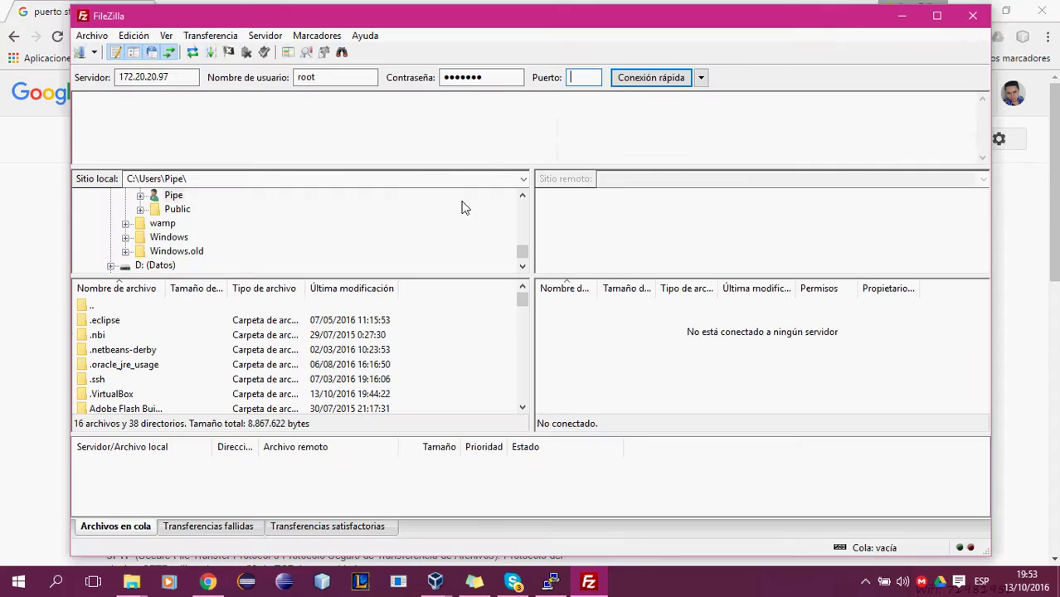
pyautogui.click(573, 77)
pyautogui.write('2')
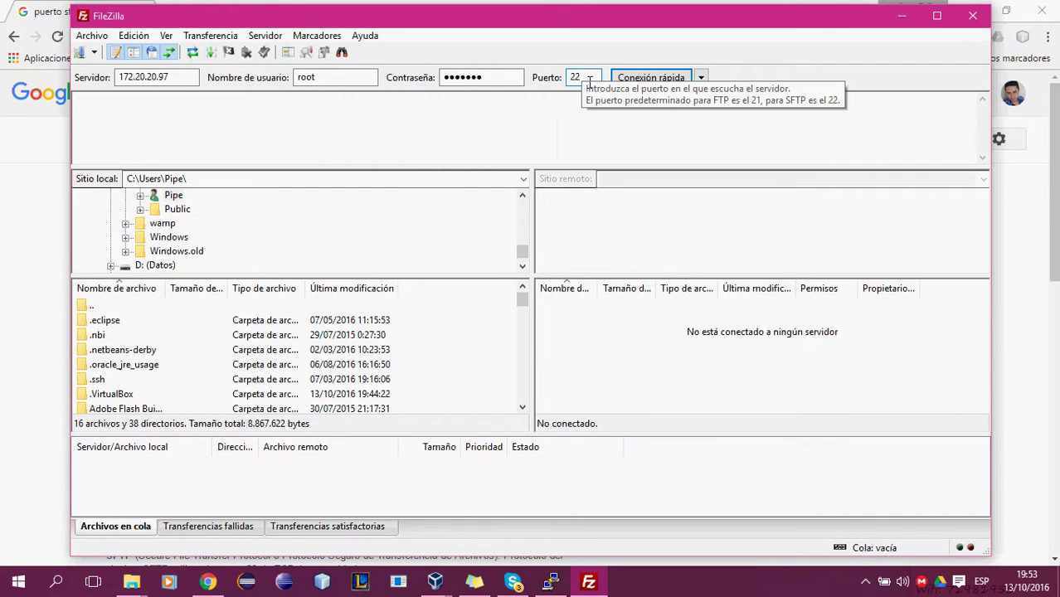
pyautogui.write('.2')
pyautogui.press('Return')
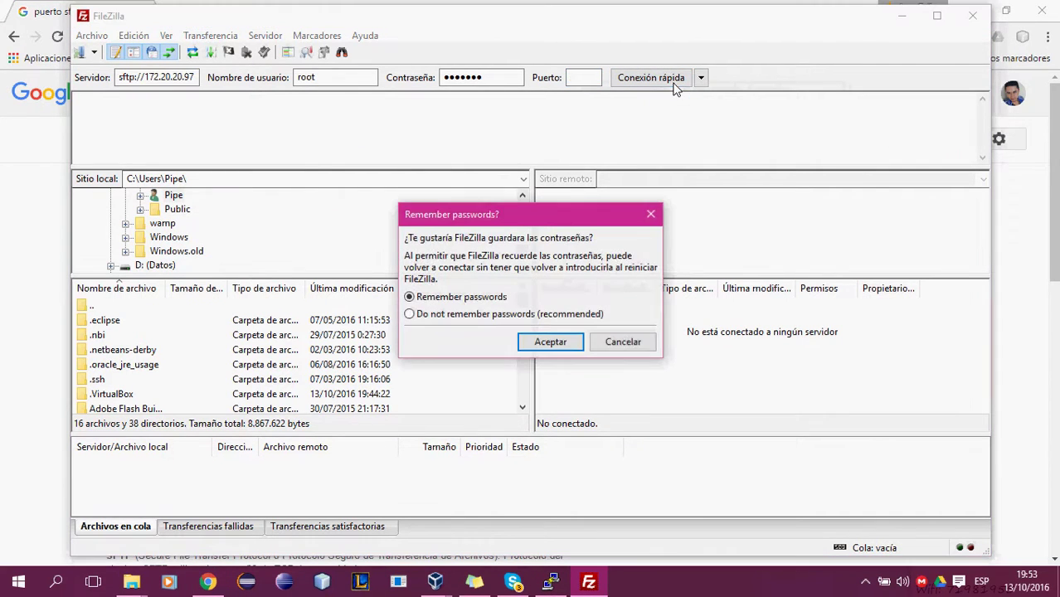
pyautogui.click(544, 344)
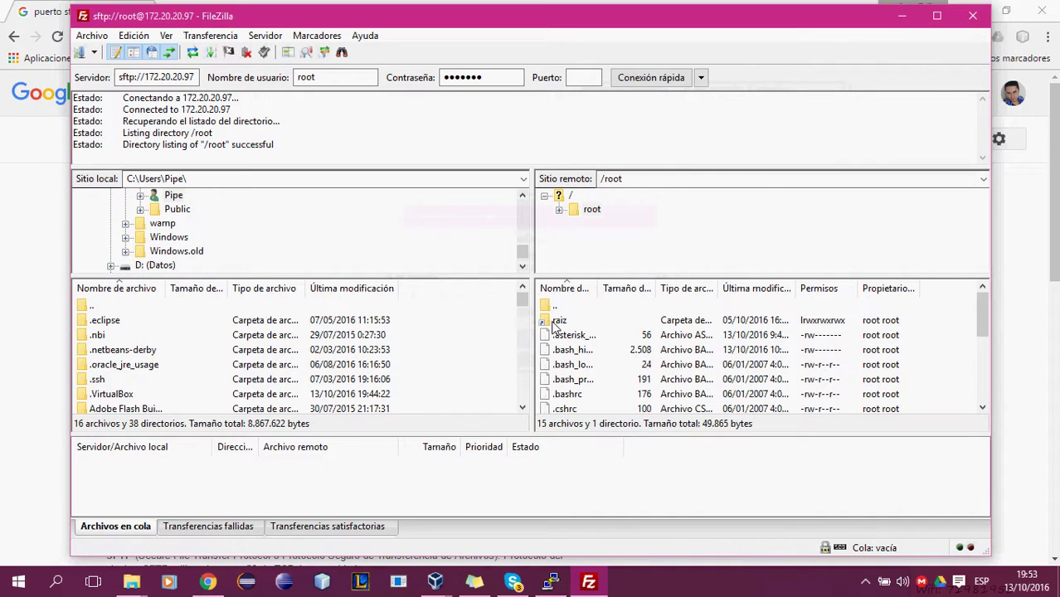
# In the remote pane, open the raiz filesystem root and then the var folder.
pyautogui.scroll(-2, 604, 332)
pyautogui.scroll(2, 606, 334)
pyautogui.doubleClick(570, 322)
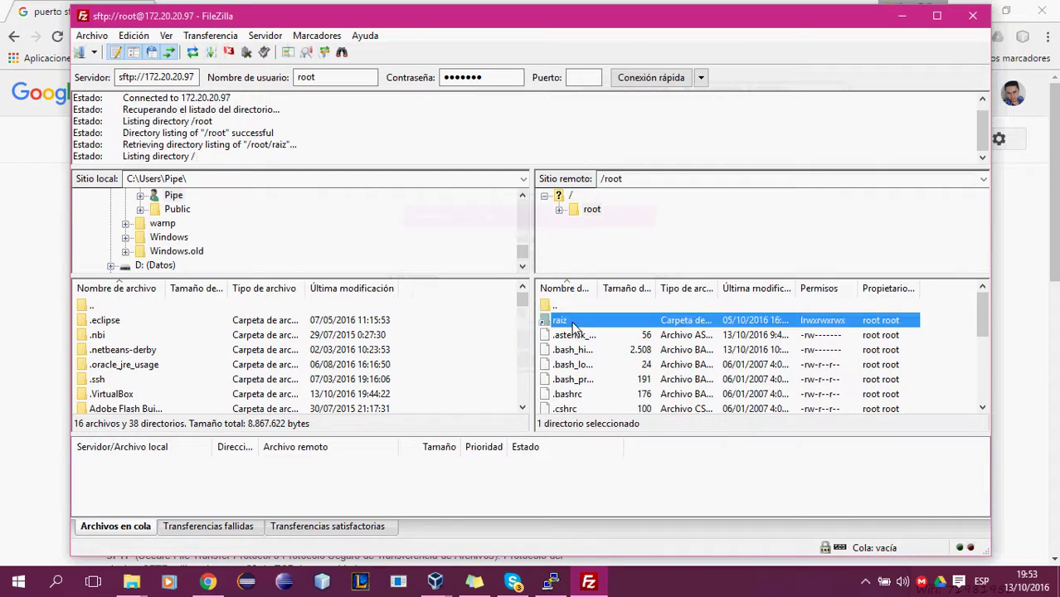
pyautogui.scroll(-5, 648, 336)
pyautogui.scroll(2, 580, 379)
pyautogui.scroll(-2, 579, 387)
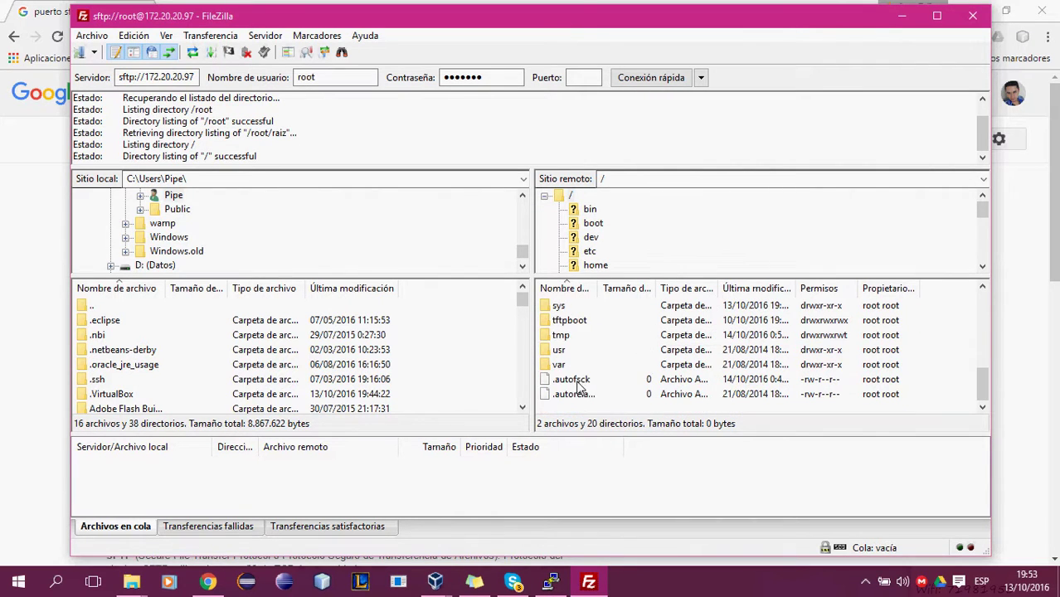
pyautogui.scroll(2, 577, 349)
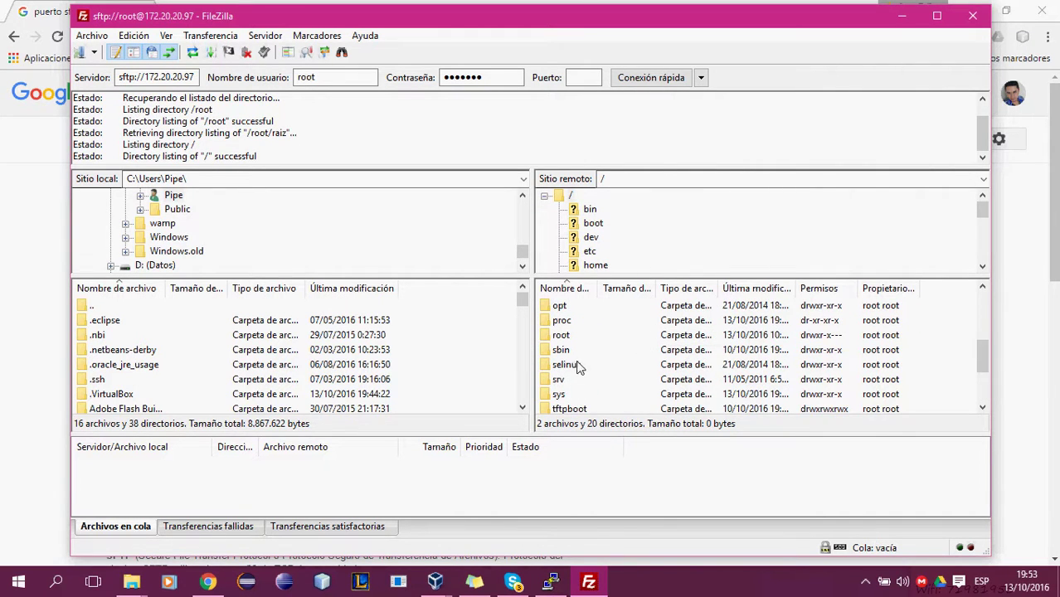
pyautogui.scroll(-2, 585, 369)
pyautogui.doubleClick(573, 365)
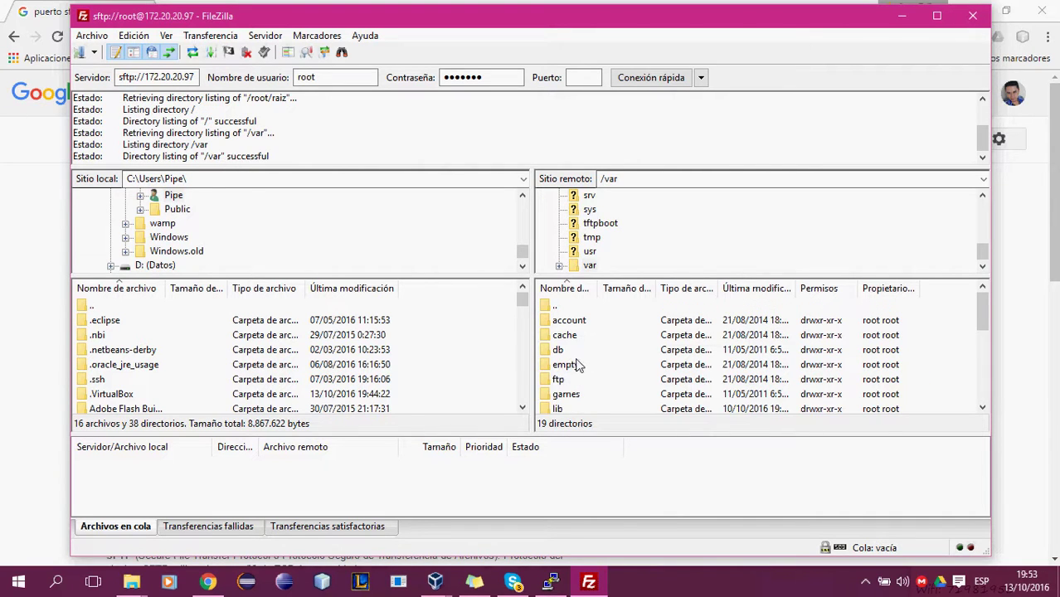
# Open lib and then asterisk, and select the agi-bin folder.
pyautogui.scroll(-1, 639, 376)
pyautogui.moveTo(541, 337); pyautogui.dragTo(465, 340)
pyautogui.scroll(-4, 548, 353)
pyautogui.scroll(4, 502, 382)
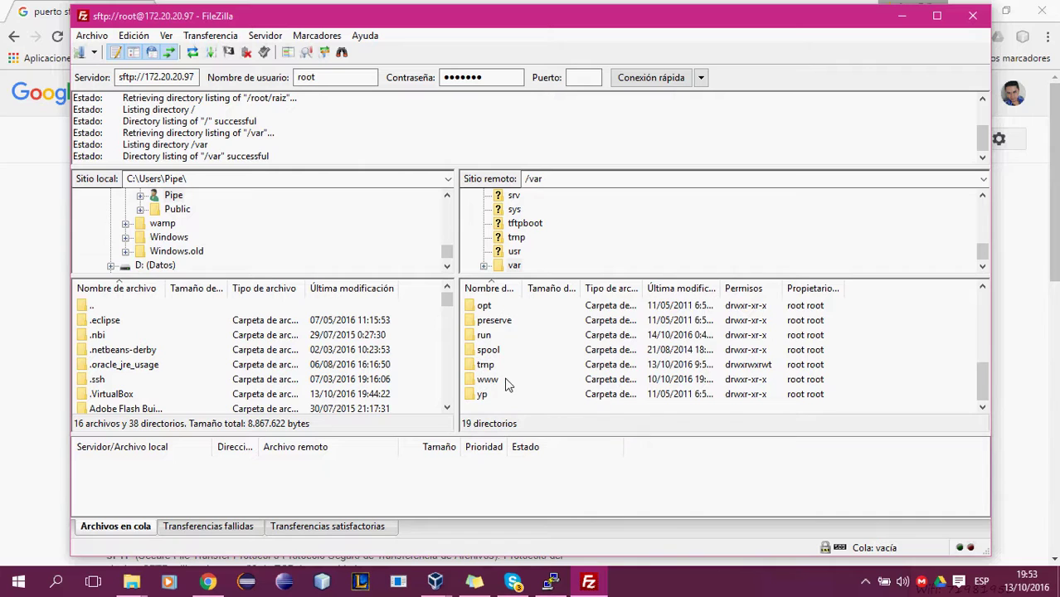
pyautogui.click(485, 381)
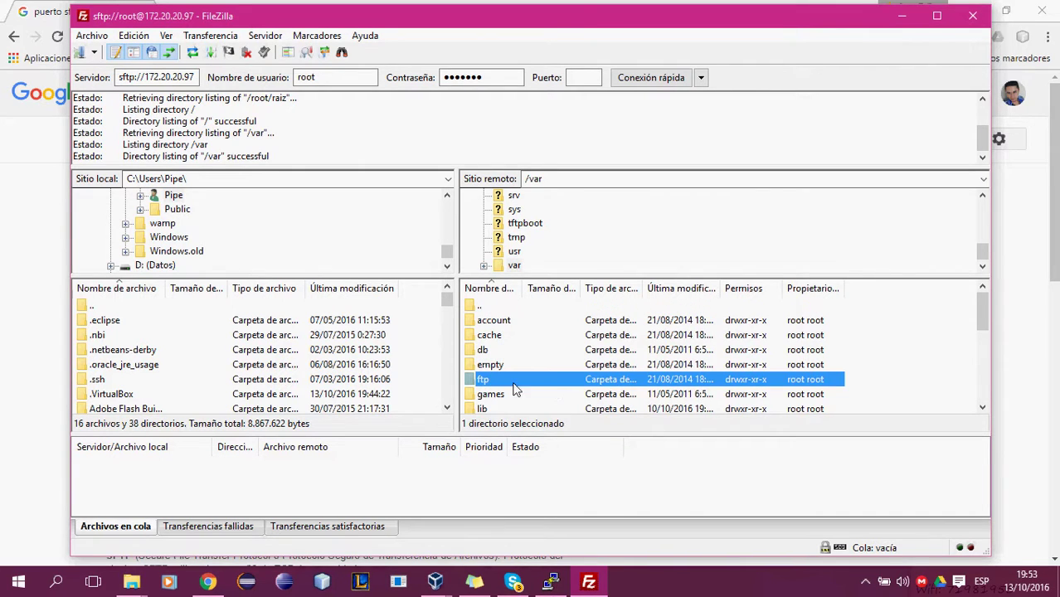
pyautogui.press('Down')
pyautogui.press('Down')
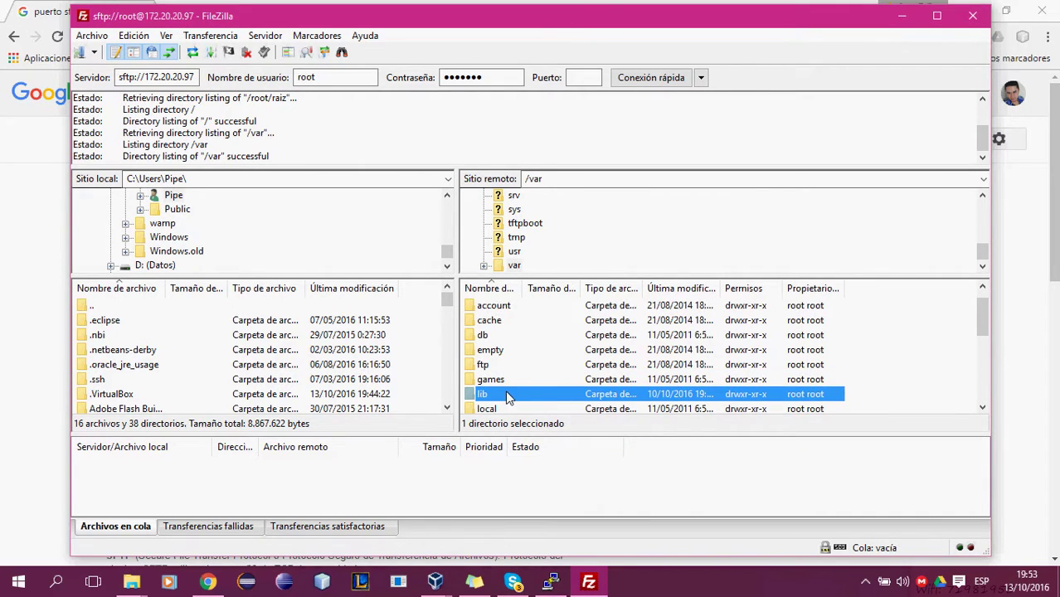
pyautogui.doubleClick(508, 397)
pyautogui.doubleClick(494, 352)
pyautogui.click(493, 327)
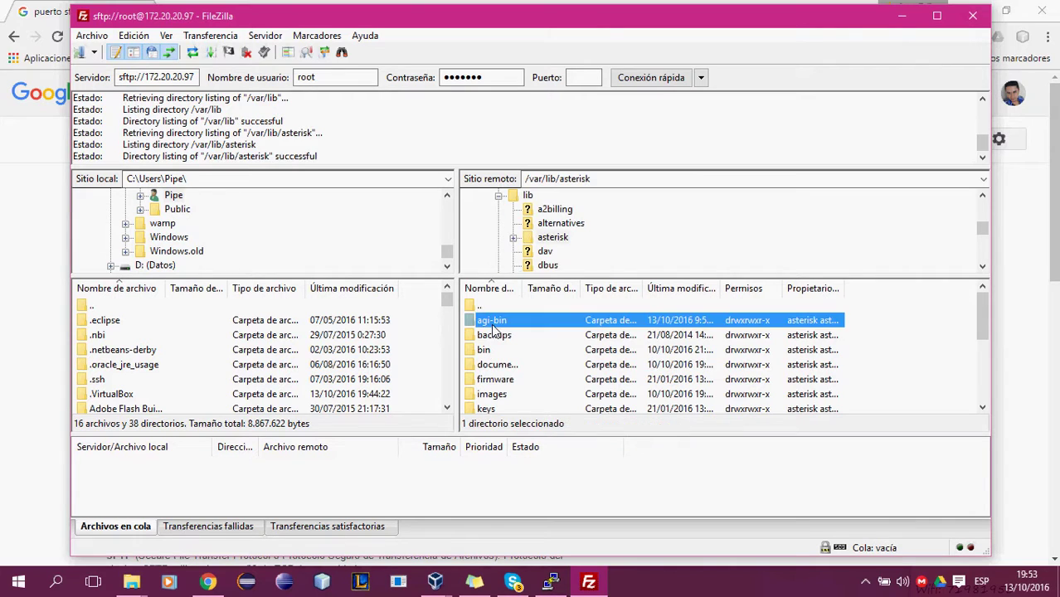
# Open the remote agi-bin folder, listing its 35 files and 4 directories.
pyautogui.doubleClick(494, 326)
pyautogui.scroll(-2, 569, 366)
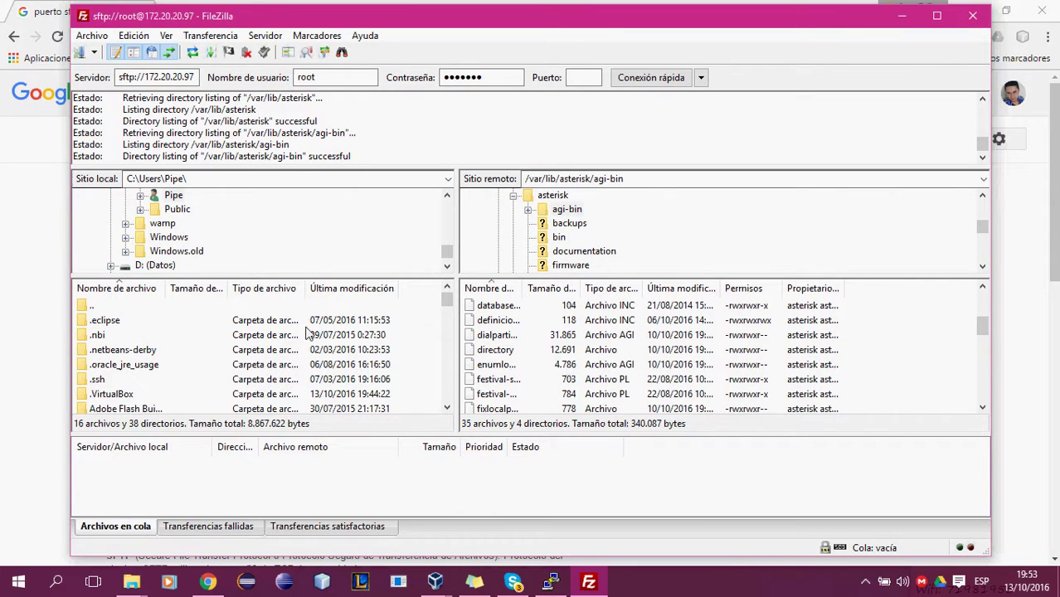
pyautogui.scroll(8, 284, 249)
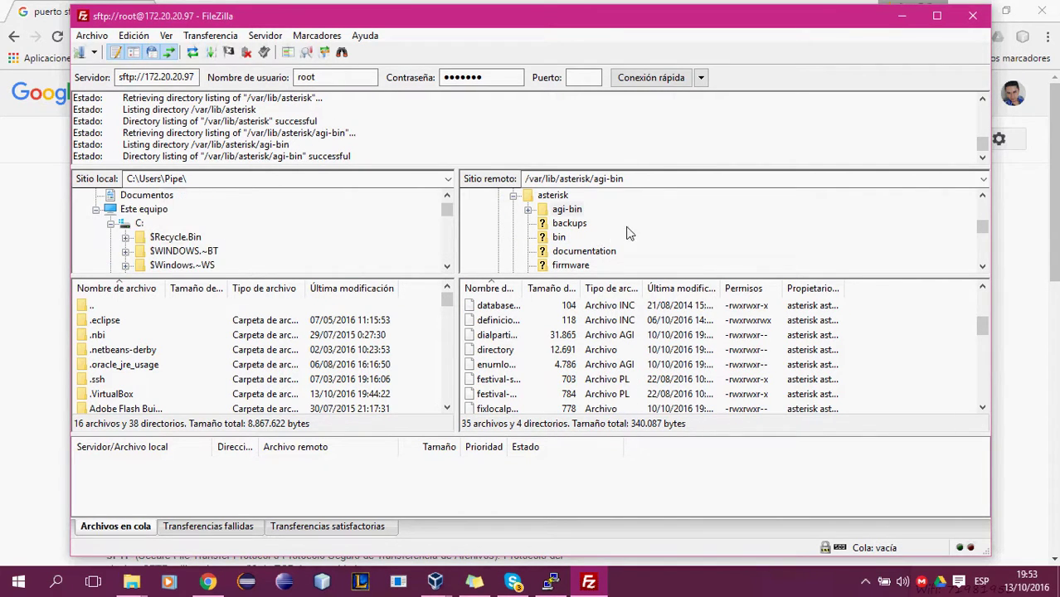
pyautogui.moveTo(465, 221); pyautogui.dragTo(494, 222)
pyautogui.scroll(1, 375, 247)
pyautogui.scroll(-2, 324, 241)
pyautogui.scroll(1, 312, 235)
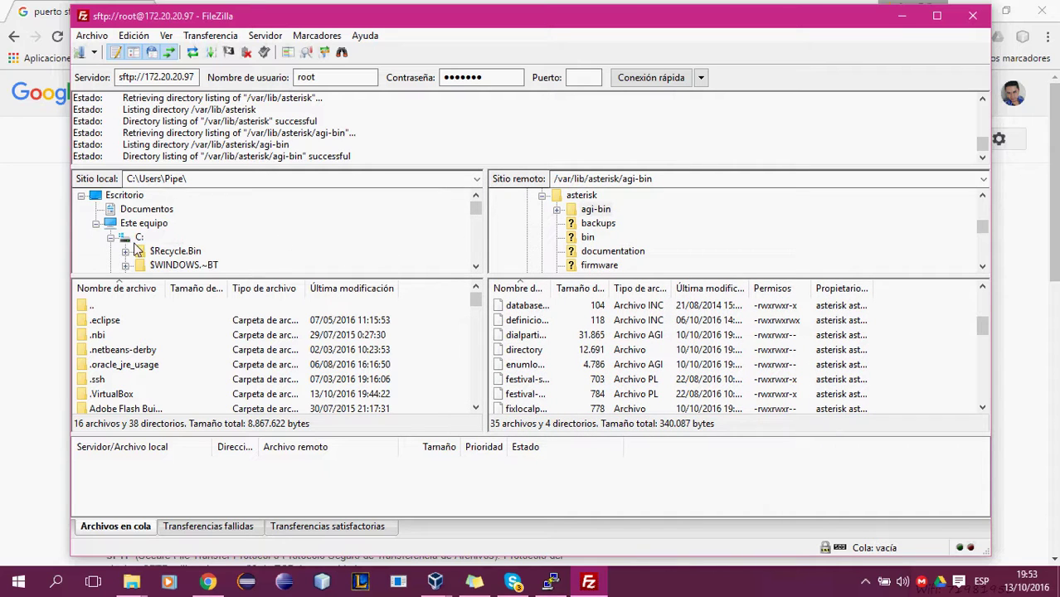
# List the local C: drive and expand the Pipe folder in the local tree.
pyautogui.click(111, 238)
pyautogui.scroll(-2, 249, 253)
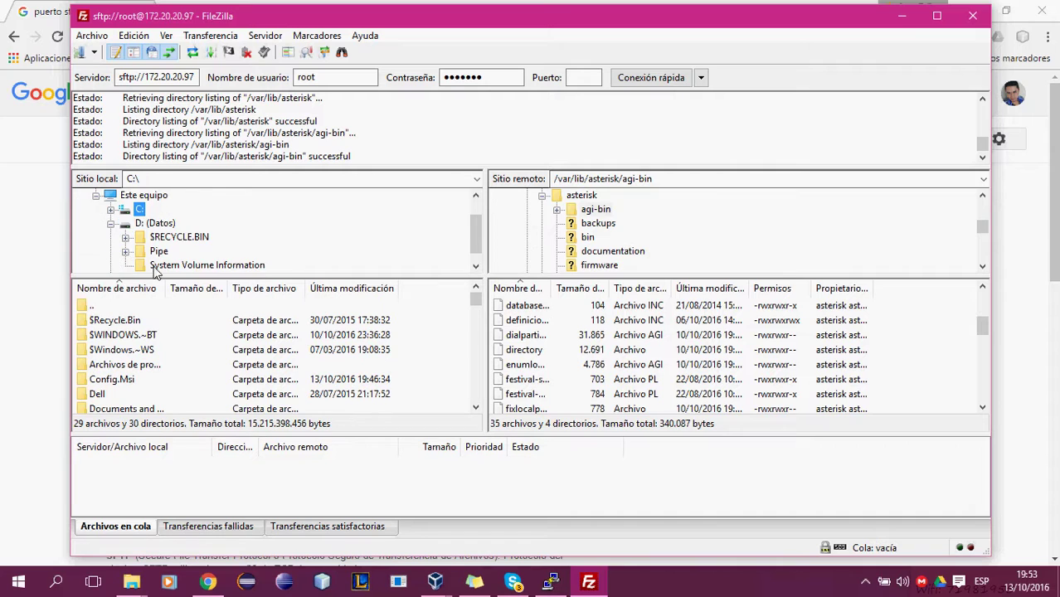
pyautogui.click(124, 237)
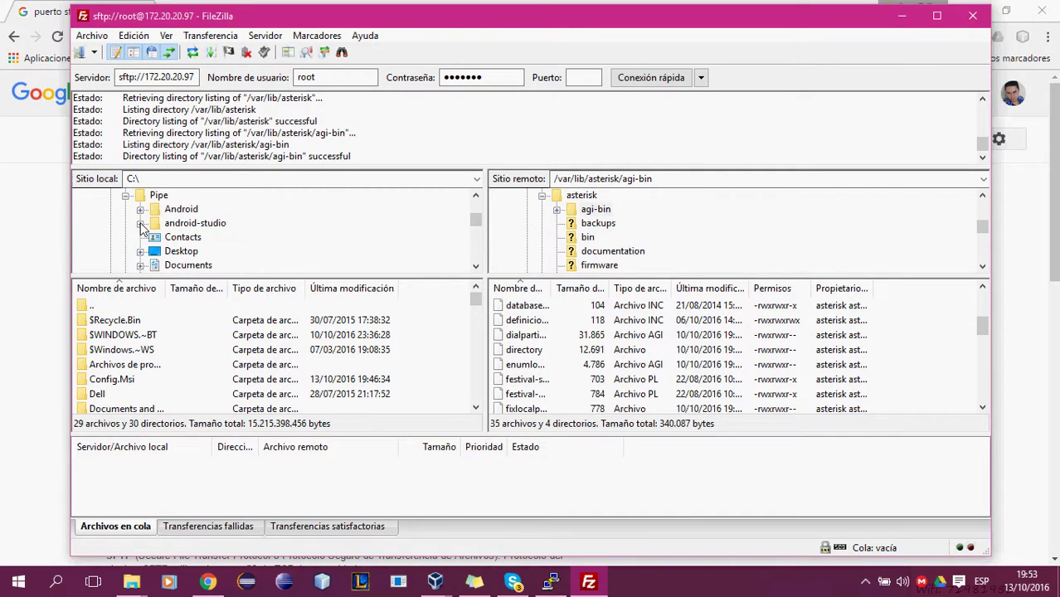
pyautogui.scroll(-6, 213, 227)
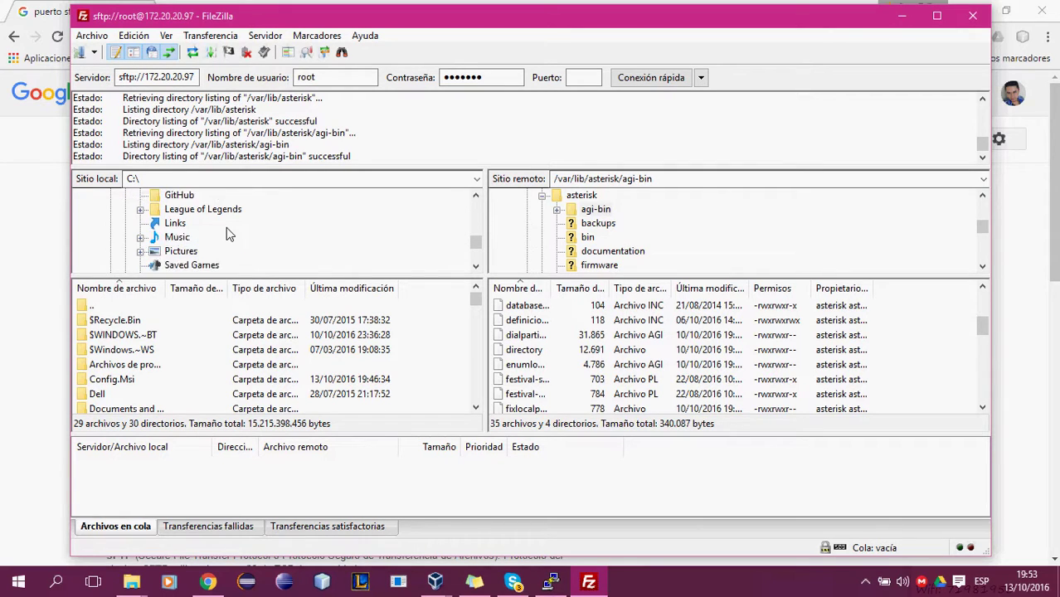
pyautogui.scroll(5, 196, 254)
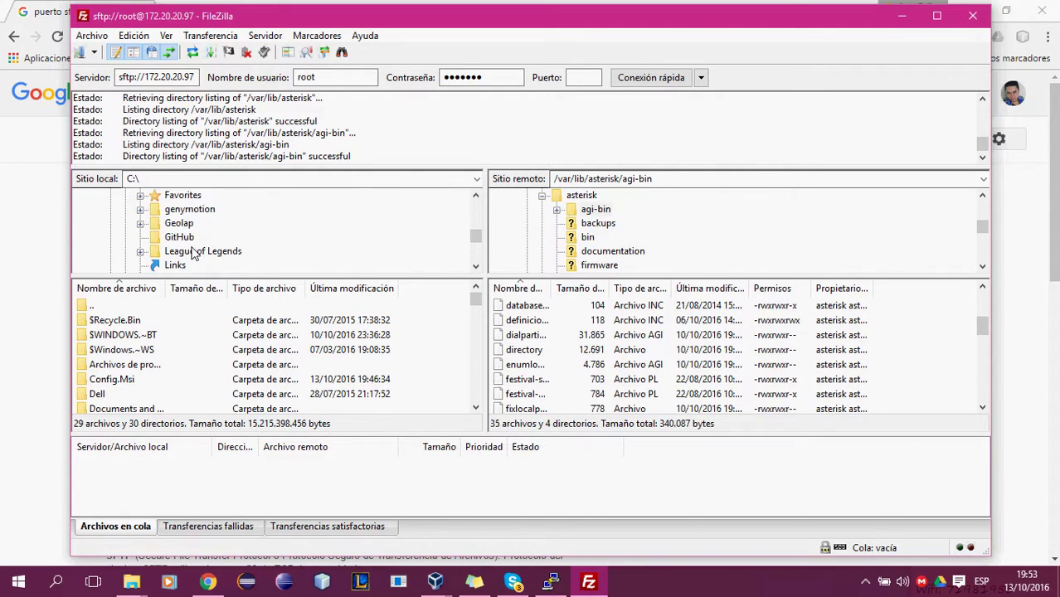
pyautogui.scroll(1, 230, 241)
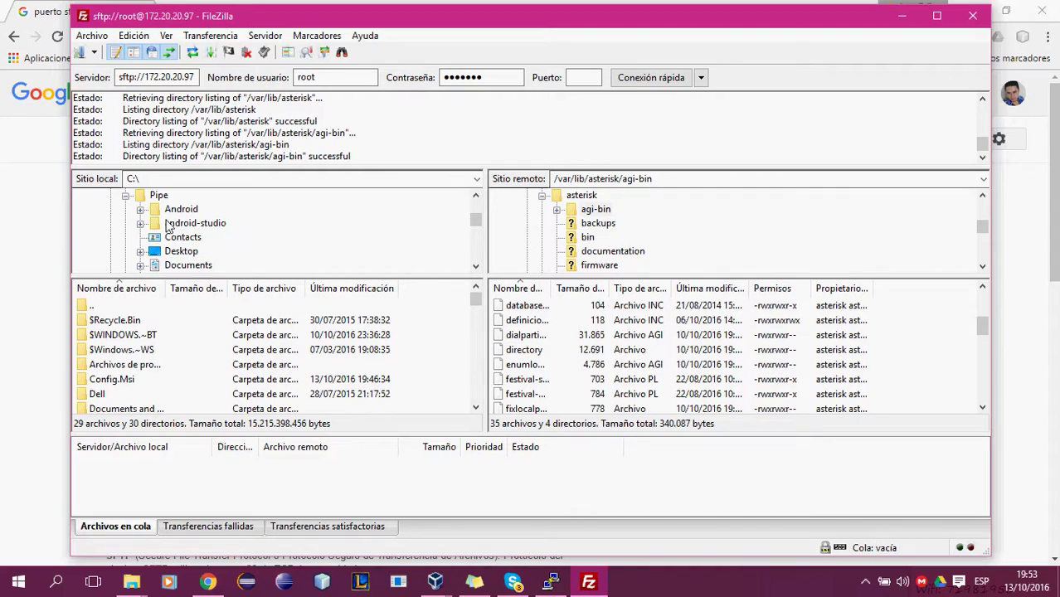
# Expand the local Android, Prueba, .idea, app and src folders.
pyautogui.click(141, 210)
pyautogui.click(154, 224)
pyautogui.click(170, 238)
pyautogui.scroll(-1, 240, 252)
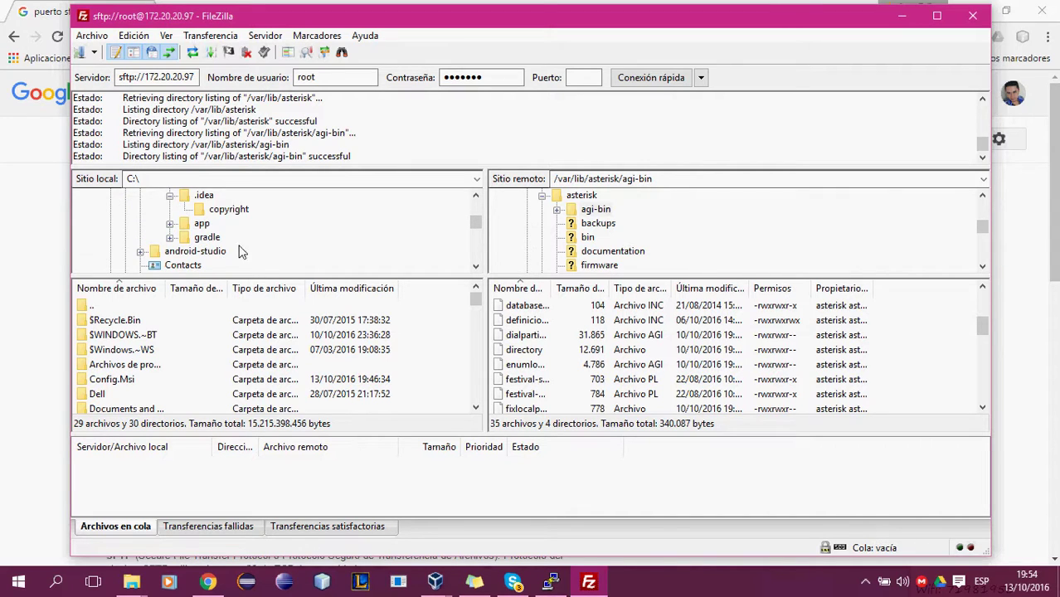
pyautogui.click(170, 225)
pyautogui.click(185, 252)
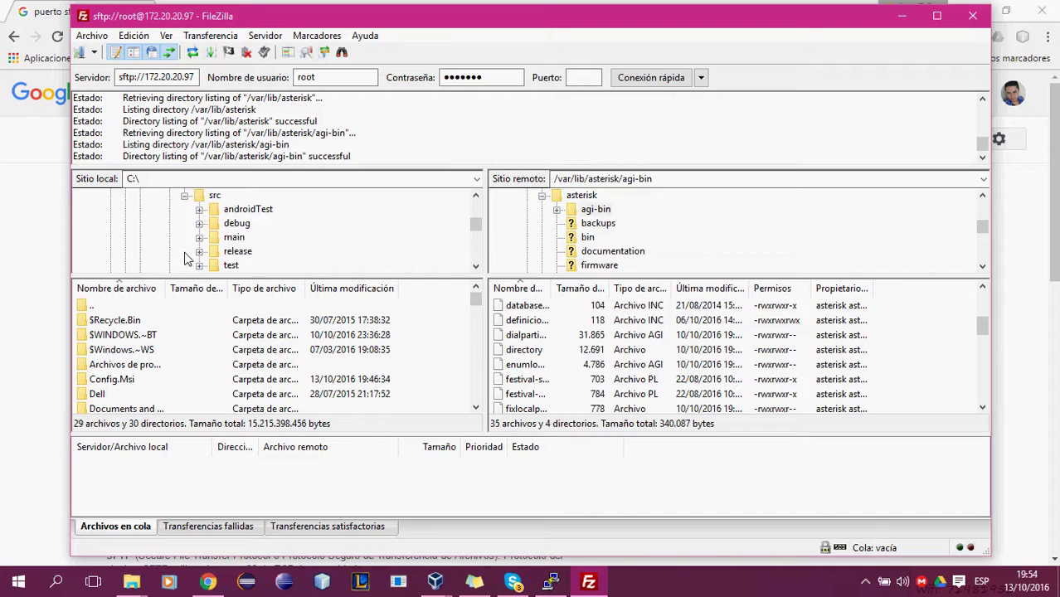
pyautogui.scroll(-2, 288, 255)
pyautogui.scroll(1, 296, 249)
pyautogui.scroll(4, 288, 244)
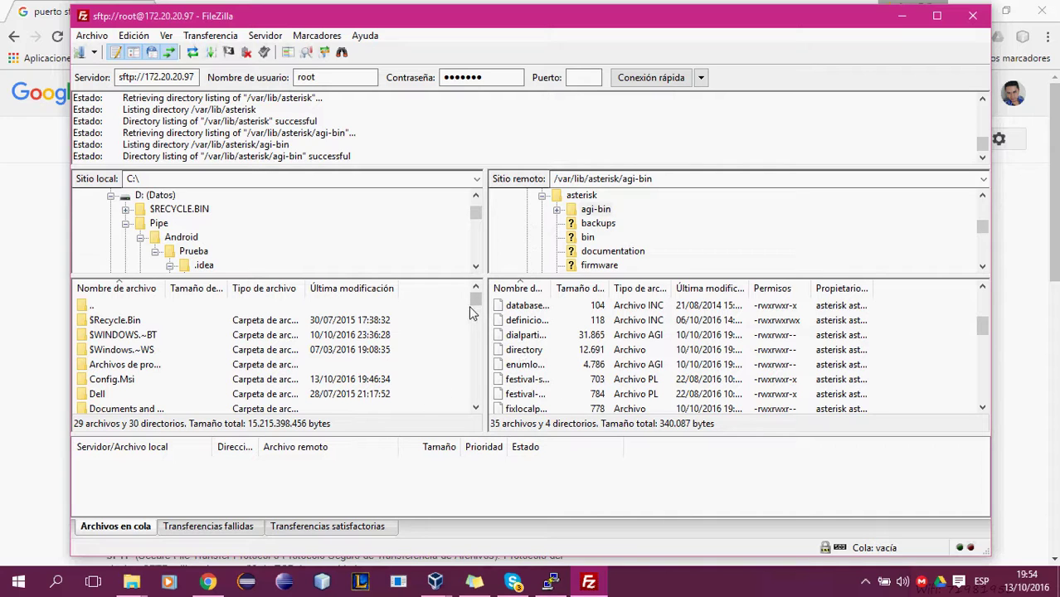
# Open Documents and Settings, return to C:\ and scroll to the eula files.
pyautogui.doubleClick(103, 409)
pyautogui.doubleClick(85, 308)
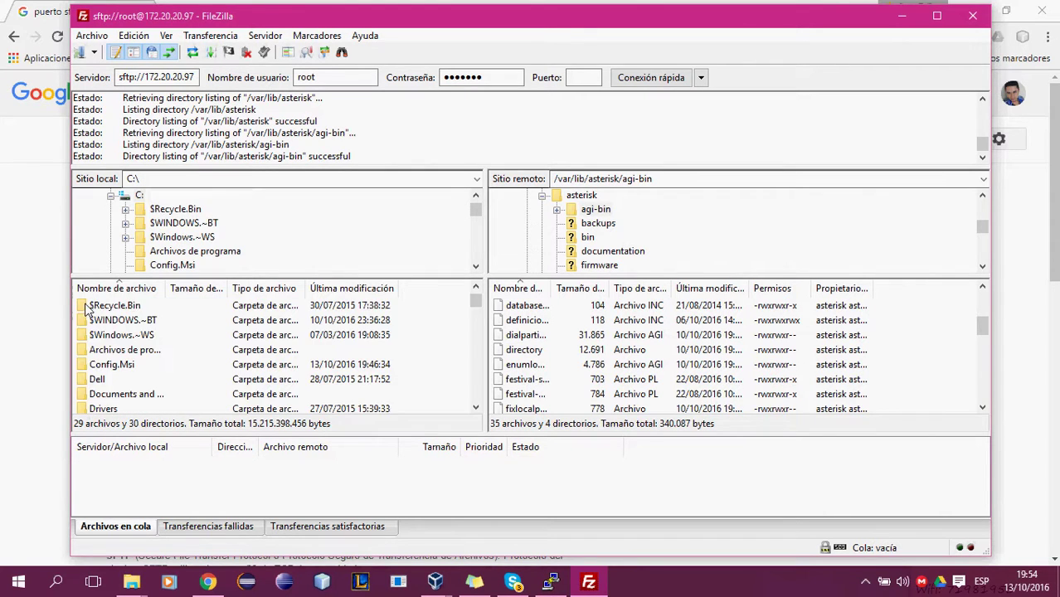
pyautogui.scroll(-5, 220, 336)
pyautogui.scroll(-3, 219, 341)
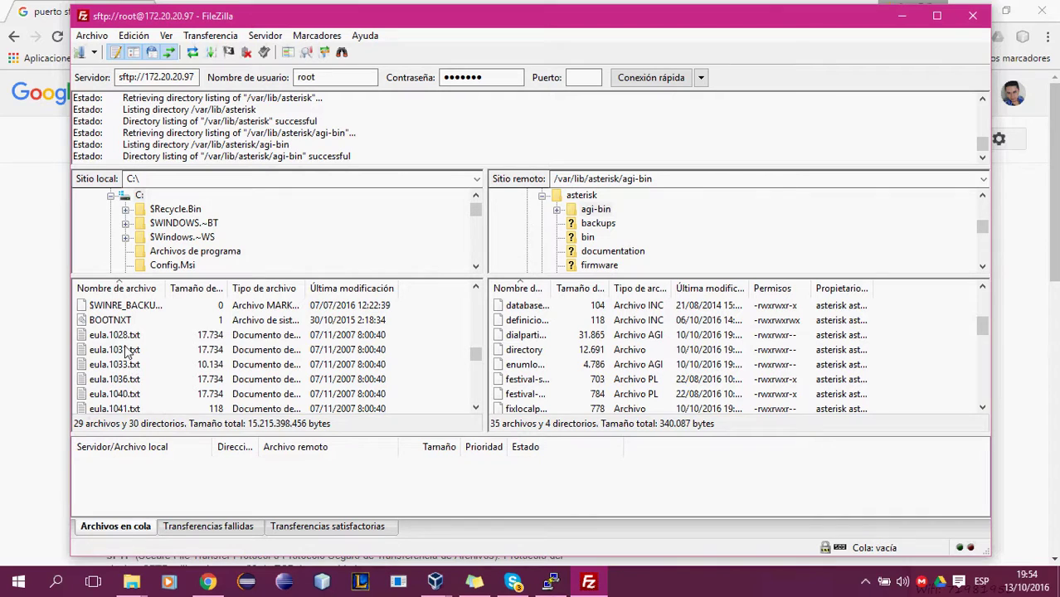
# Upload eula.1028.txt from the local C:\ list into the remote agi-bin folder.
pyautogui.click(124, 337)
pyautogui.moveTo(132, 339); pyautogui.dragTo(904, 342)
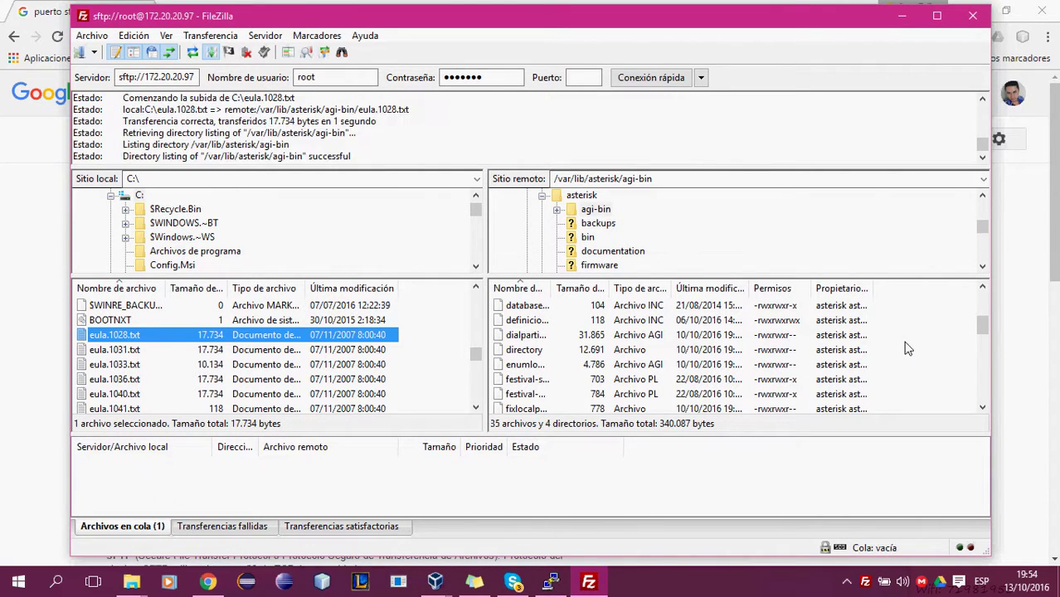
pyautogui.scroll(8, 907, 349)
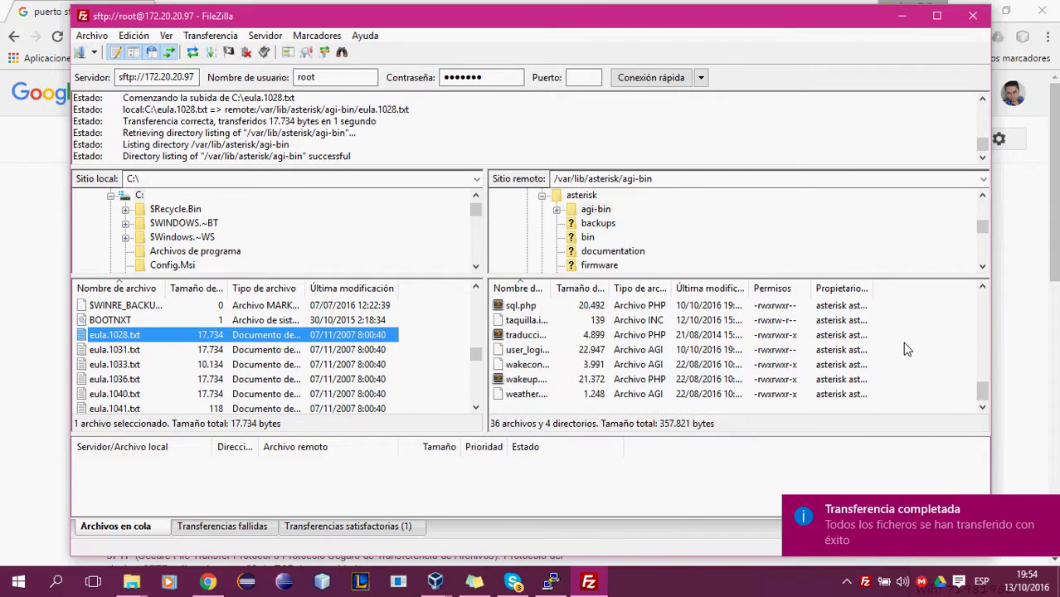
pyautogui.scroll(-4, 826, 357)
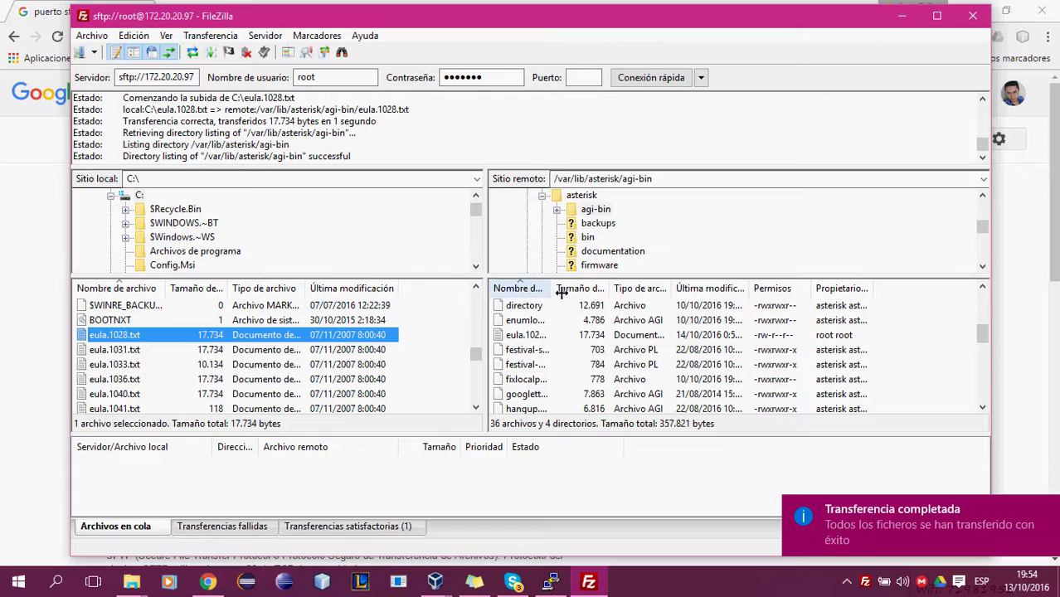
# Sort the remote list by Última modificación, newest first, and select eula.1028.txt at the top.
pyautogui.moveTo(559, 289); pyautogui.dragTo(611, 290)
pyautogui.click(747, 291)
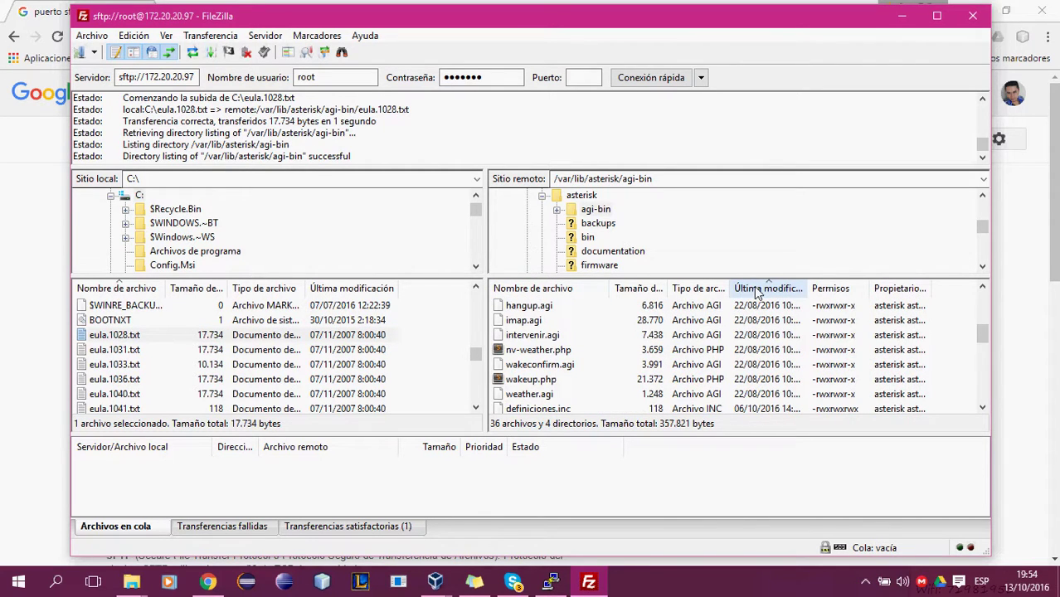
pyautogui.click(756, 291)
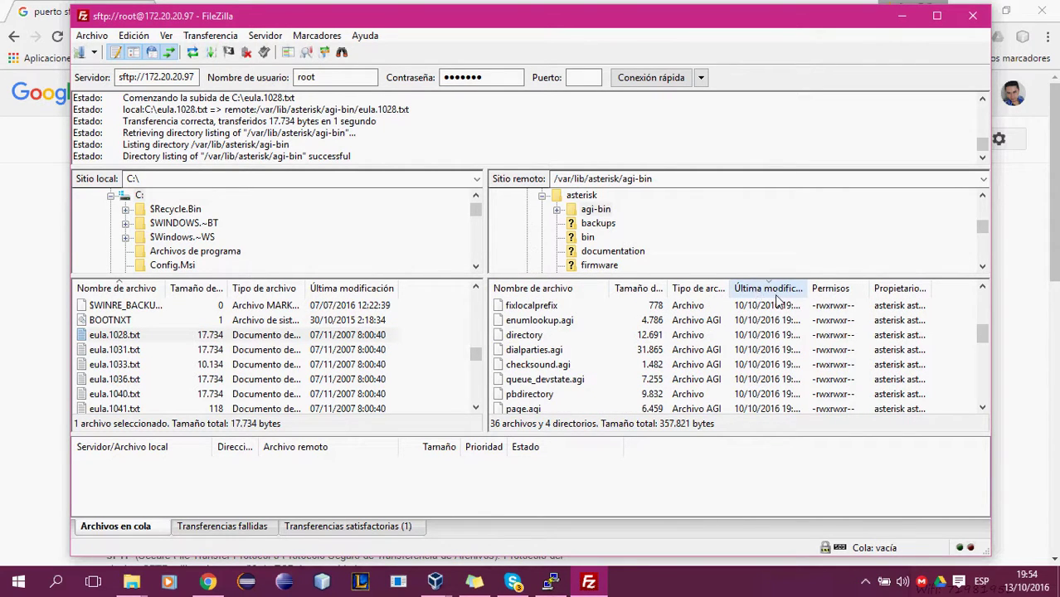
pyautogui.click(544, 308)
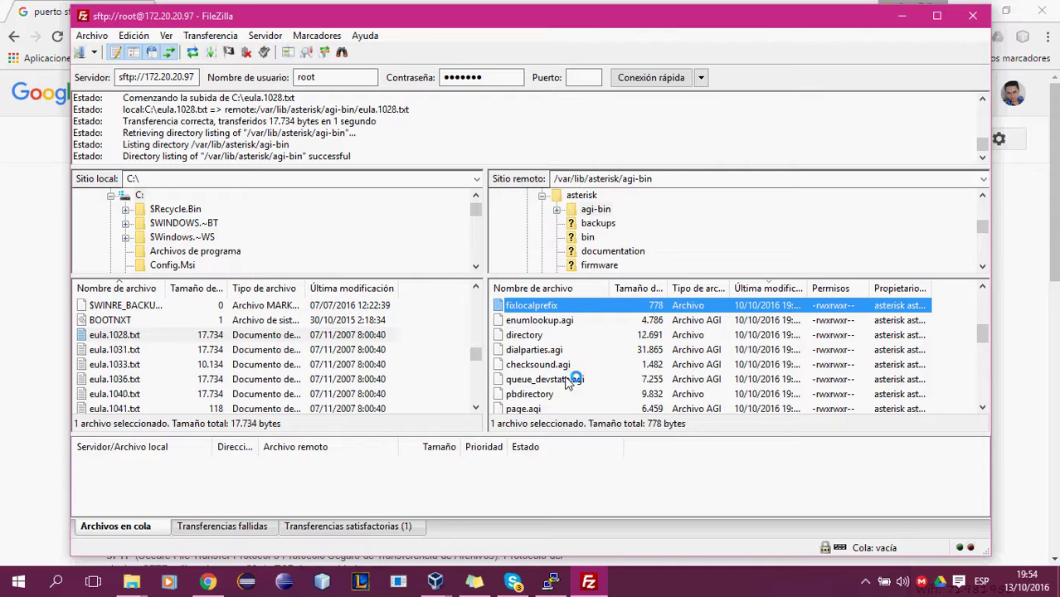
pyautogui.click(534, 365)
pyautogui.press('Home')
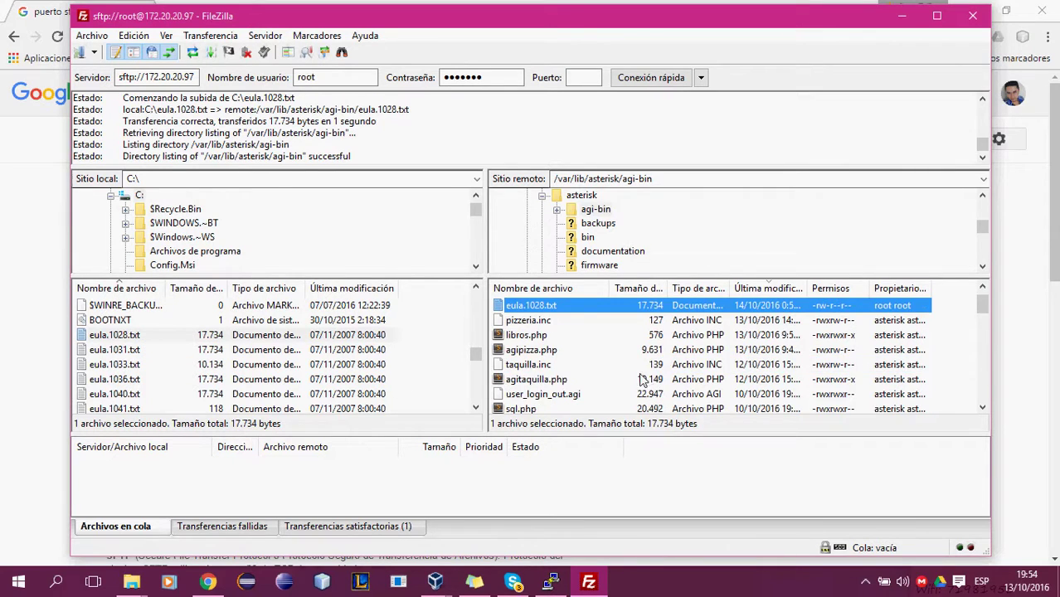
# Delete eula.1028.txt from the server with Borrar, confirming Sí, then close FileZilla and Chrome.
pyautogui.rightClick(576, 313)
pyautogui.click(650, 457)
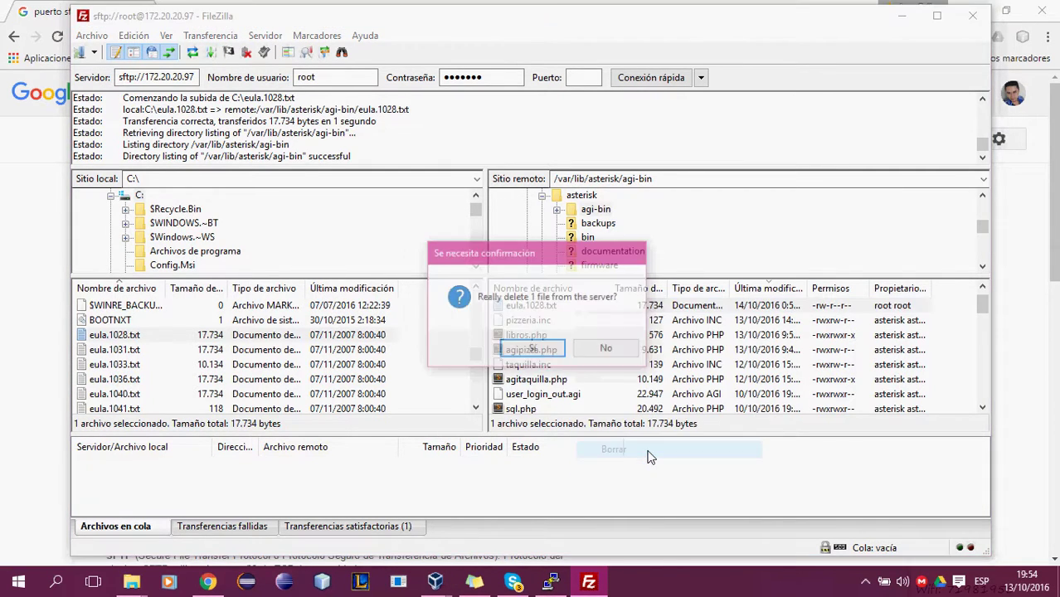
pyautogui.click(542, 352)
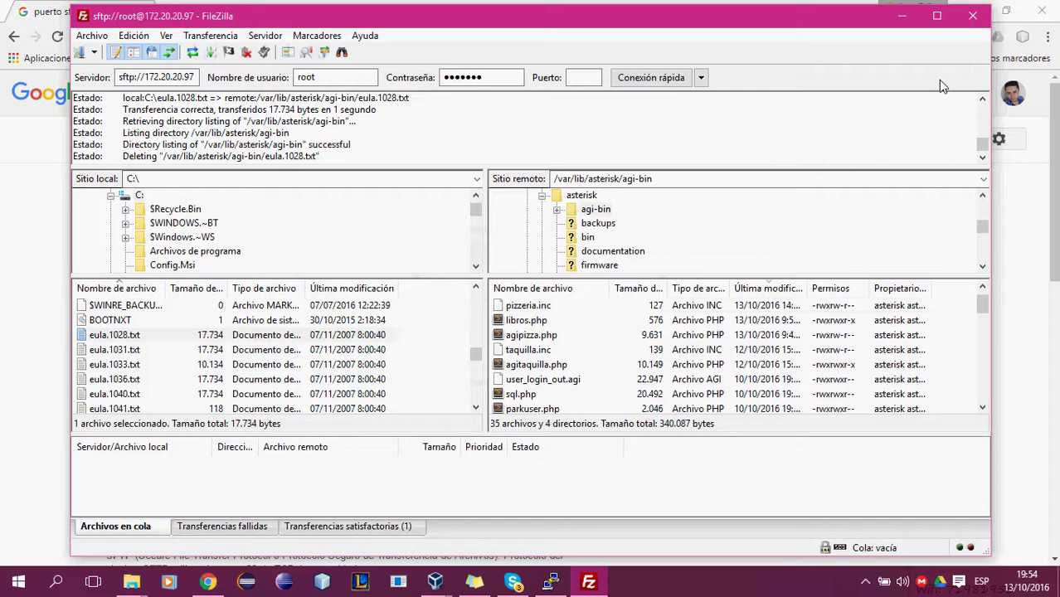
pyautogui.click(972, 16)
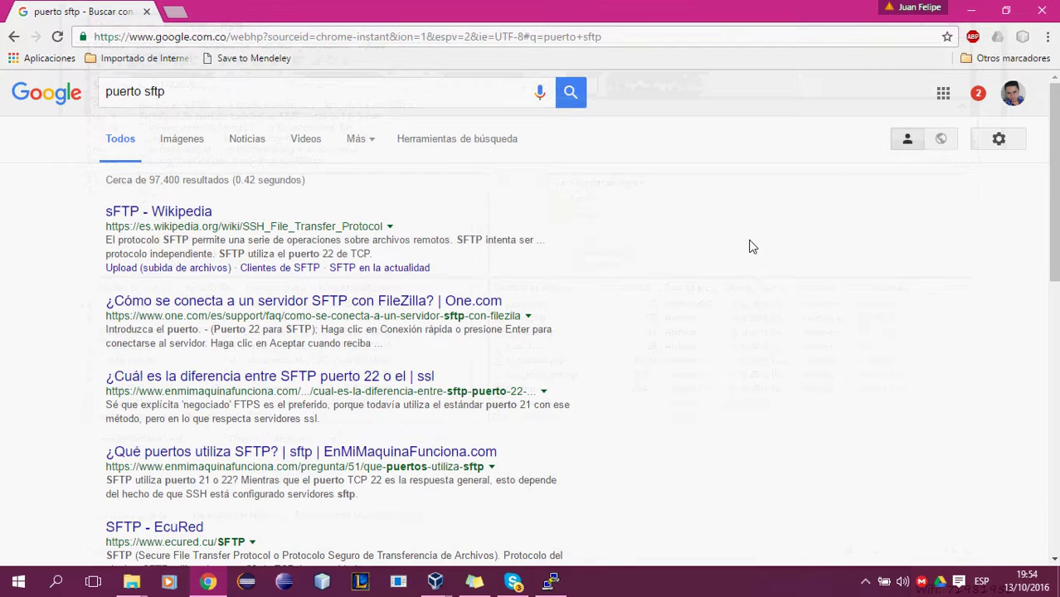
pyautogui.click(1042, 9)
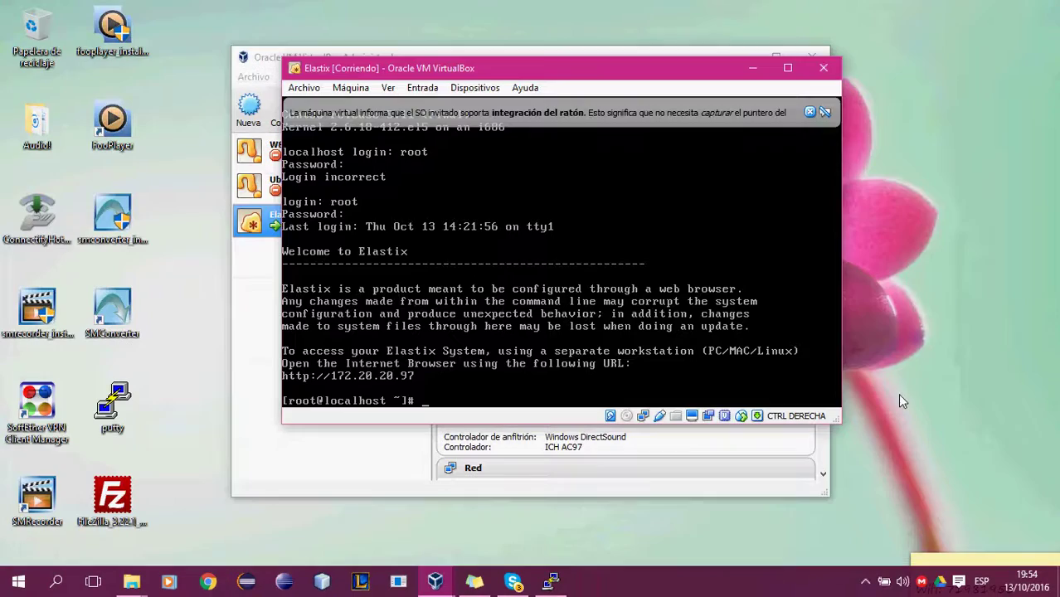